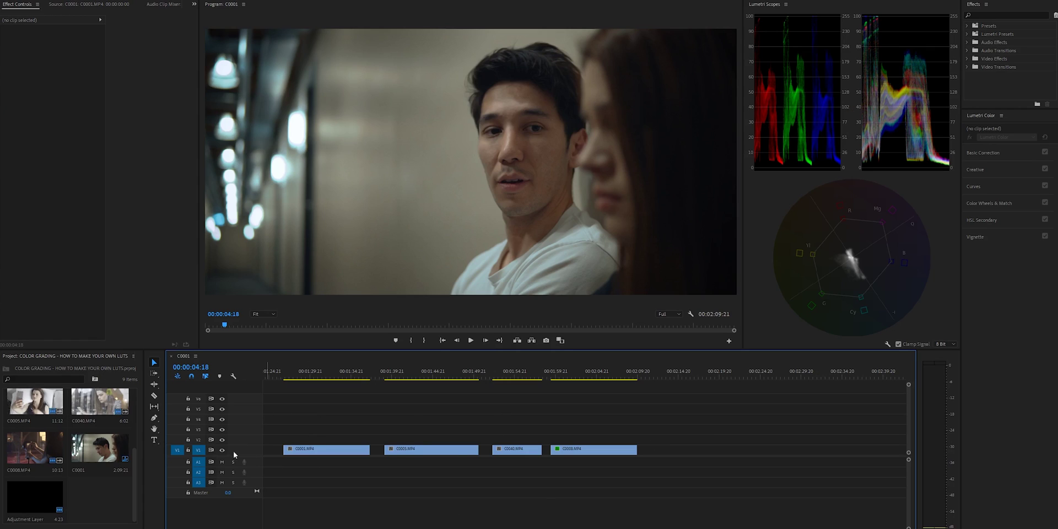
Create an adjustment layer with the default settings and place it on the track above the first clip of the ungraded set
{"action": "left_click", "coordinate": [299, 376]}
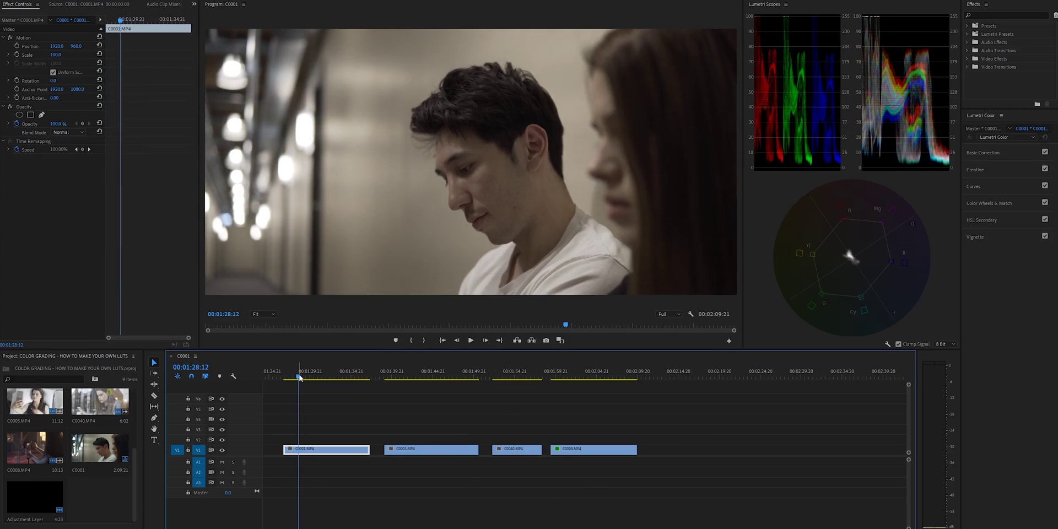
{"action": "right_click", "coordinate": [94, 500]}
{"action": "mouse_move", "coordinate": [127, 384]}
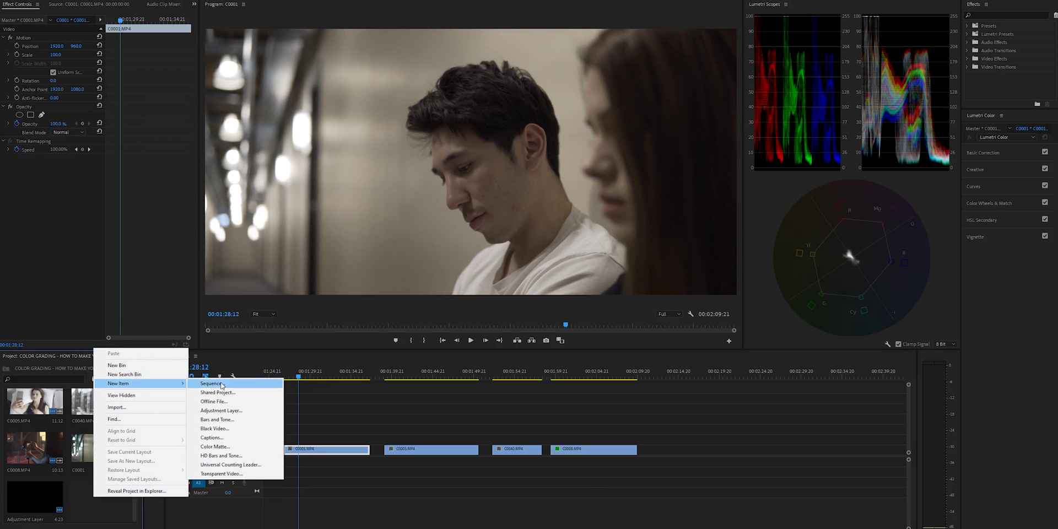
{"action": "left_click", "coordinate": [224, 410]}
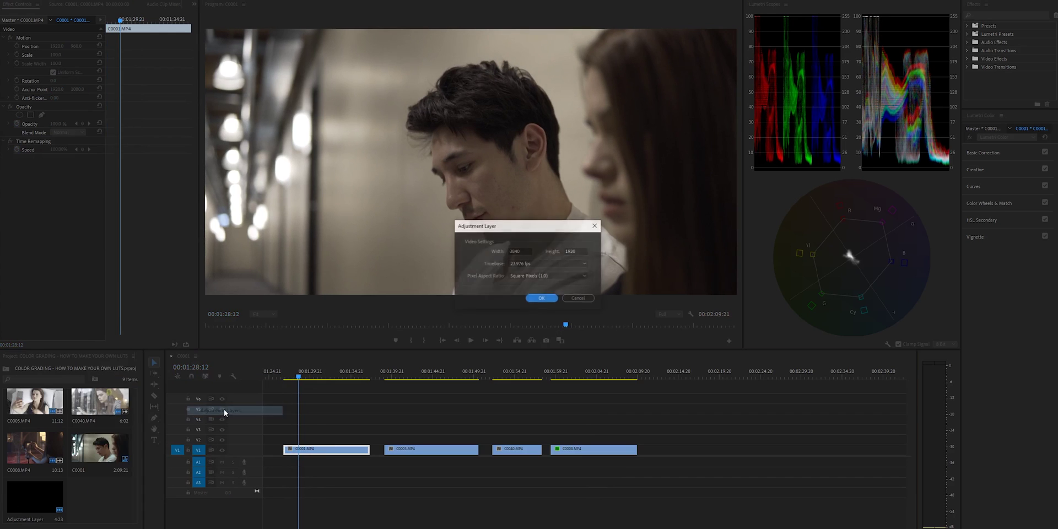
{"action": "left_click", "coordinate": [540, 300]}
{"action": "left_click_drag", "start_coordinate": [80, 500], "coordinate": [369, 439]}
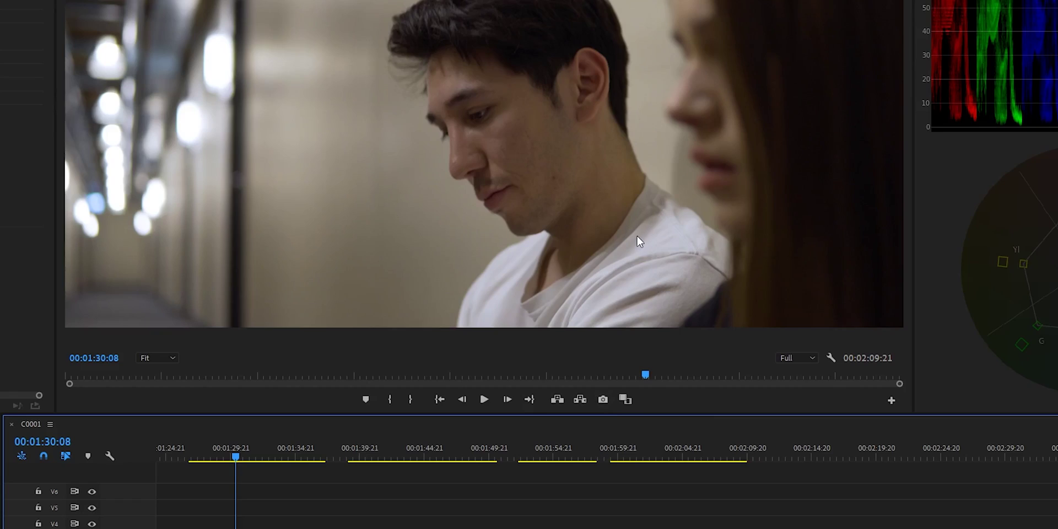
Export the current frame as a JPEG still
{"action": "left_click", "coordinate": [602, 401]}
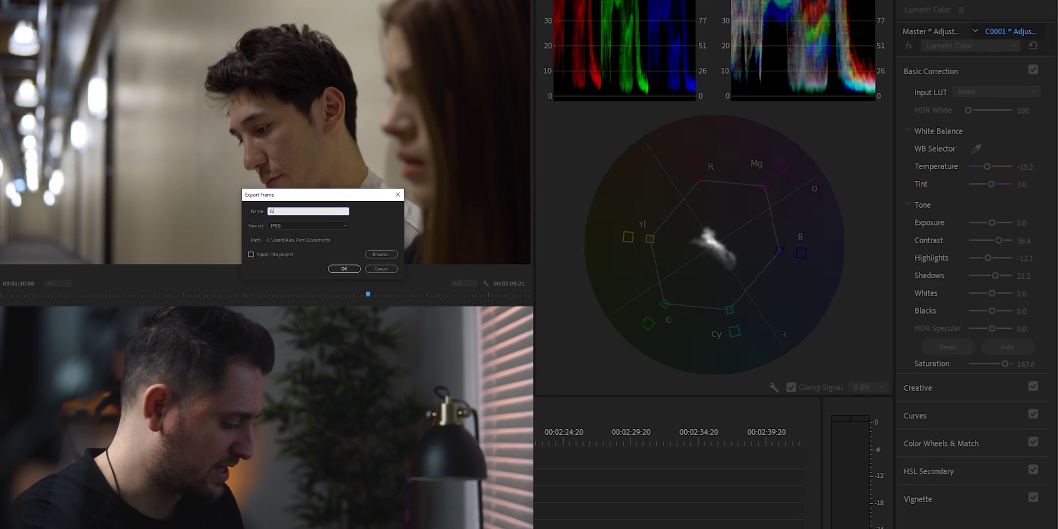
{"action": "left_click", "coordinate": [344, 269]}
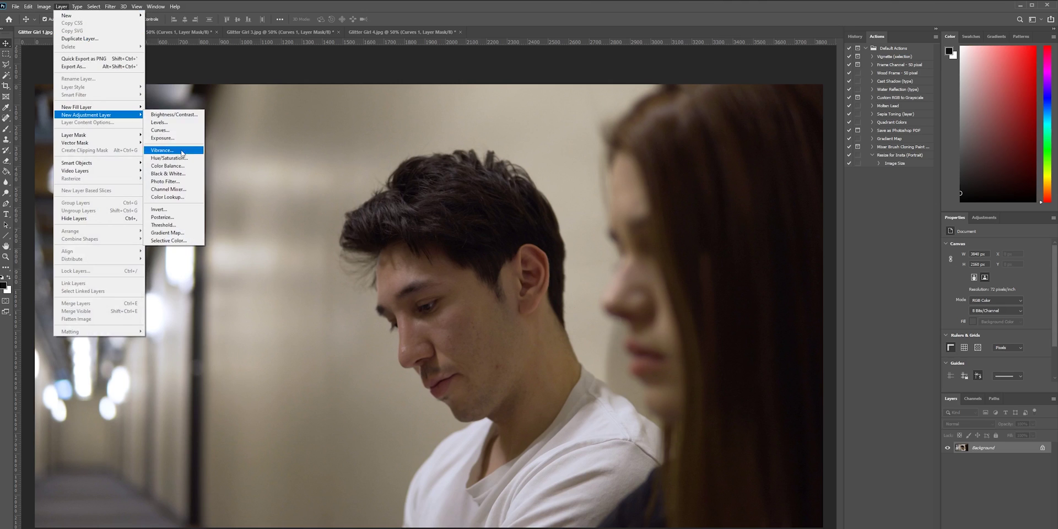
In Photoshop, add a Hue/Saturation adjustment layer above the exported still
{"action": "left_click", "coordinate": [180, 159]}
{"action": "left_click", "coordinate": [419, 177]}
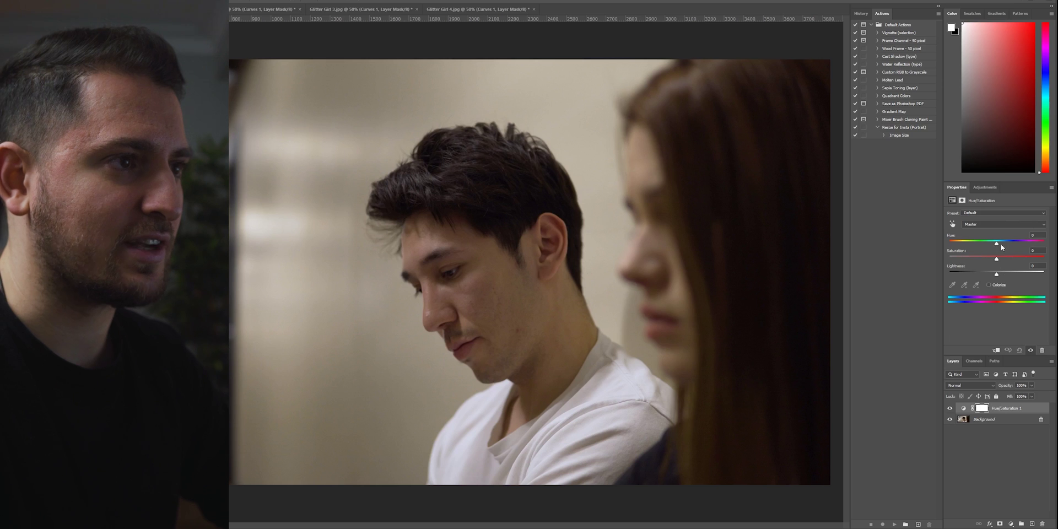
{"action": "left_click", "coordinate": [975, 224]}
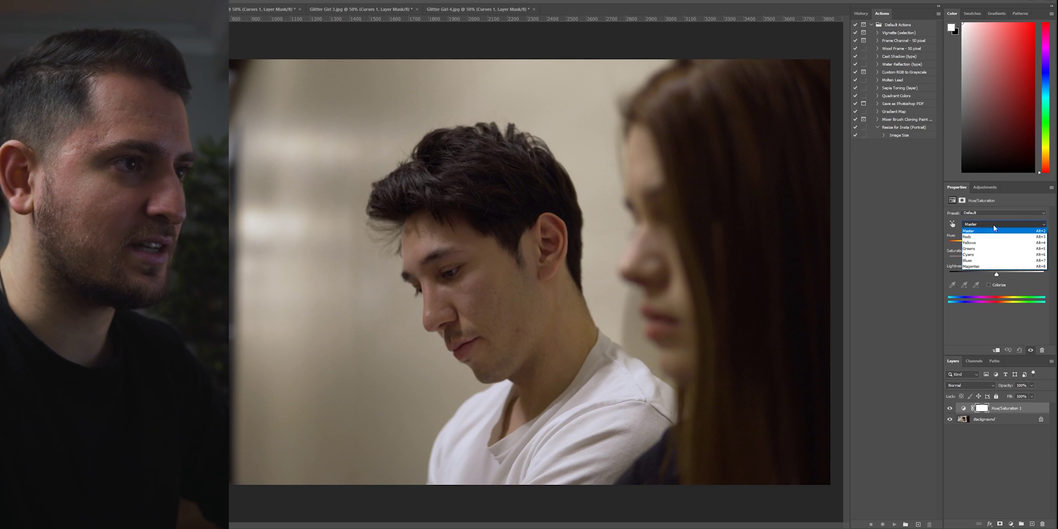
{"action": "left_click", "coordinate": [995, 329]}
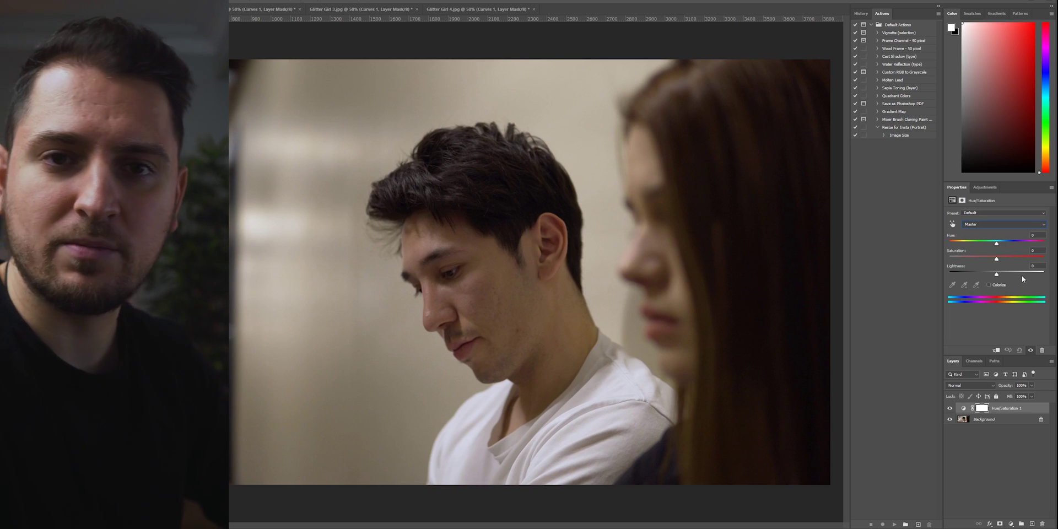
Raise the saturation of the Reds to about +9 in the Hue/Saturation adjustment
{"action": "left_click", "coordinate": [999, 227]}
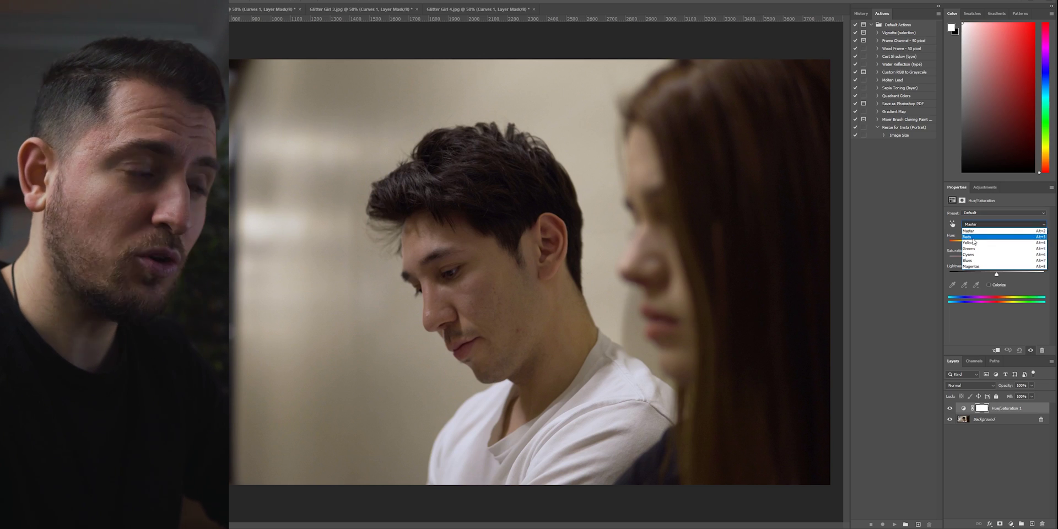
{"action": "left_click", "coordinate": [973, 238]}
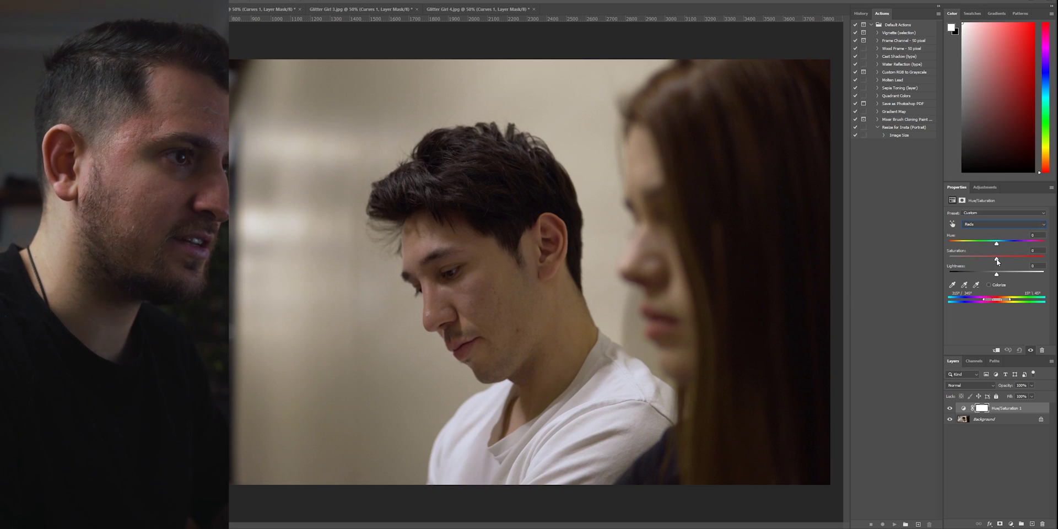
{"action": "left_click_drag", "start_coordinate": [1001, 262], "coordinate": [1000, 260]}
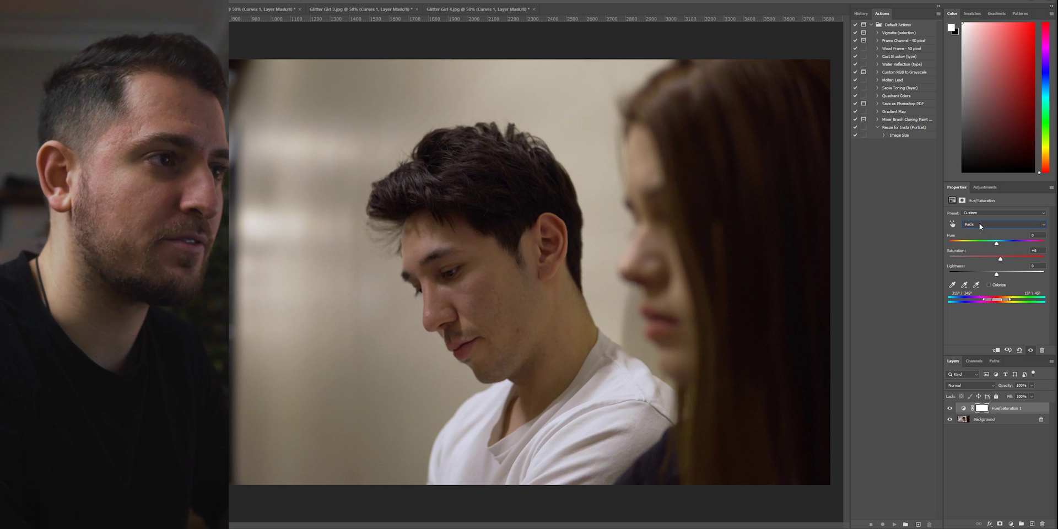
Shift the hue of the Yellows to about -17 in the Hue/Saturation adjustment
{"action": "left_click", "coordinate": [1020, 224]}
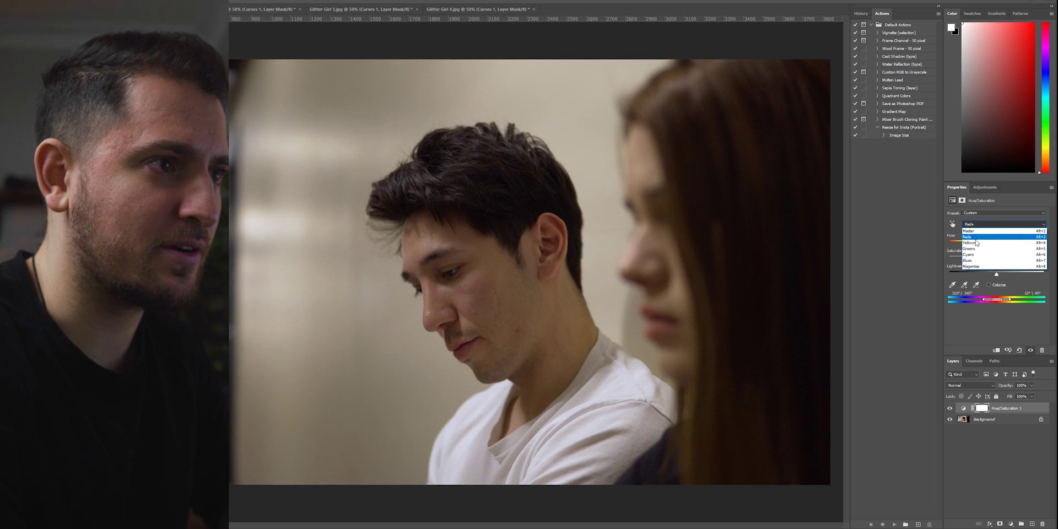
{"action": "left_click", "coordinate": [974, 240]}
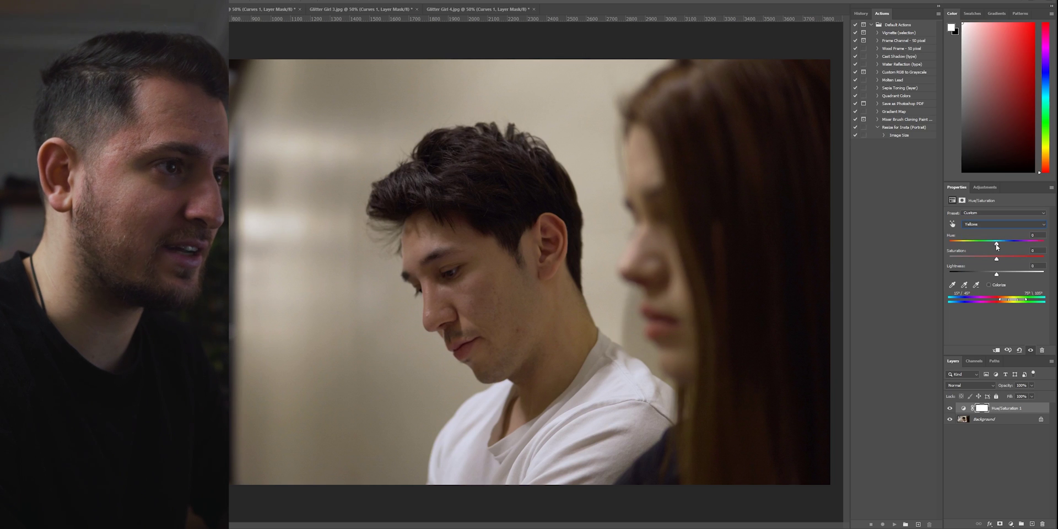
{"action": "left_click_drag", "start_coordinate": [996, 244], "coordinate": [990, 247]}
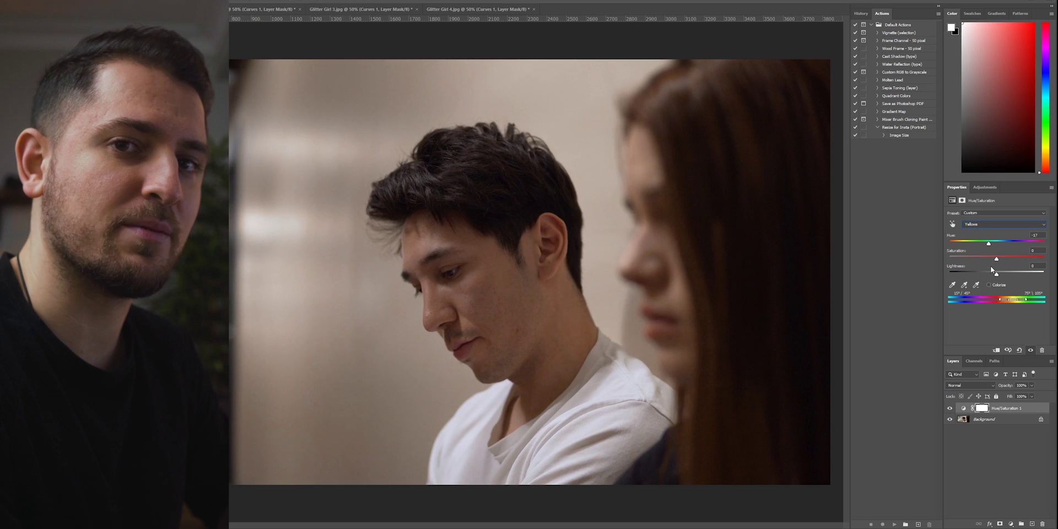
Shift the hue of the Blues to about -16 in the Hue/Saturation adjustment
{"action": "left_click", "coordinate": [977, 225]}
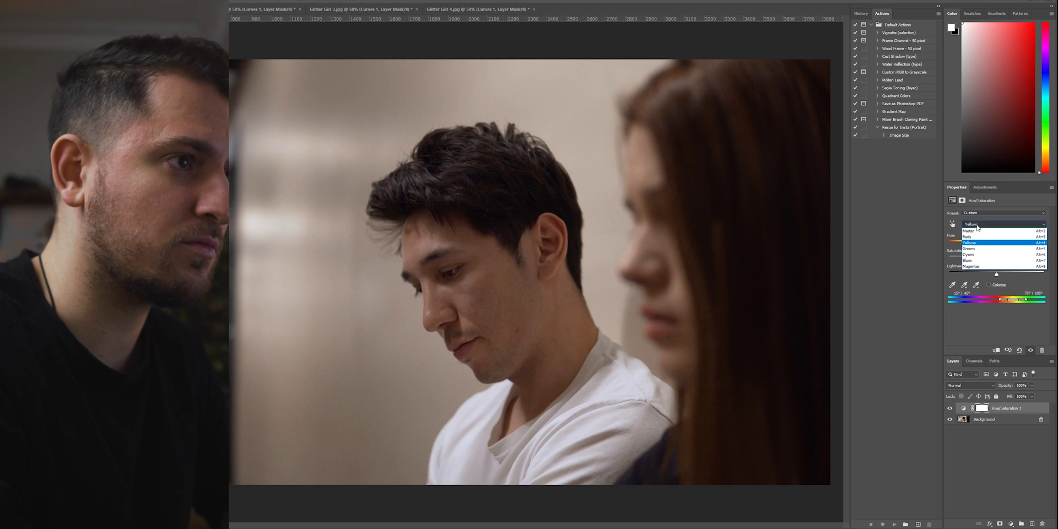
{"action": "left_click", "coordinate": [973, 260]}
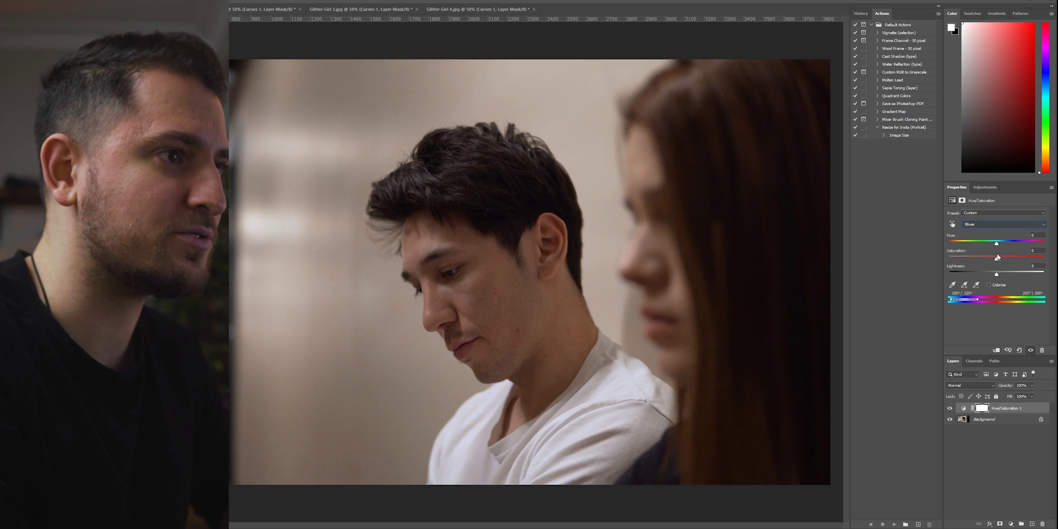
{"action": "left_click_drag", "start_coordinate": [1000, 250], "coordinate": [988, 249]}
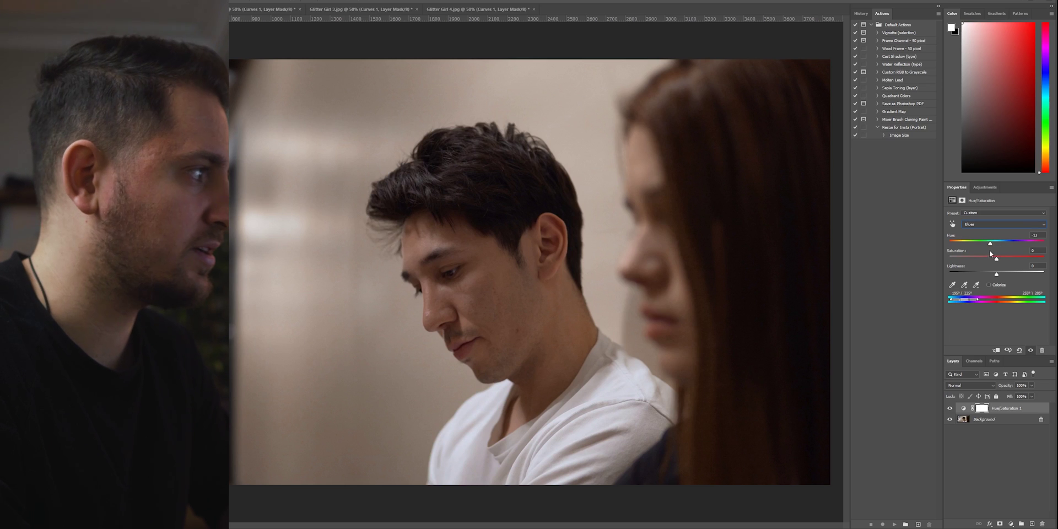
{"action": "left_click_drag", "start_coordinate": [988, 251], "coordinate": [988, 251]}
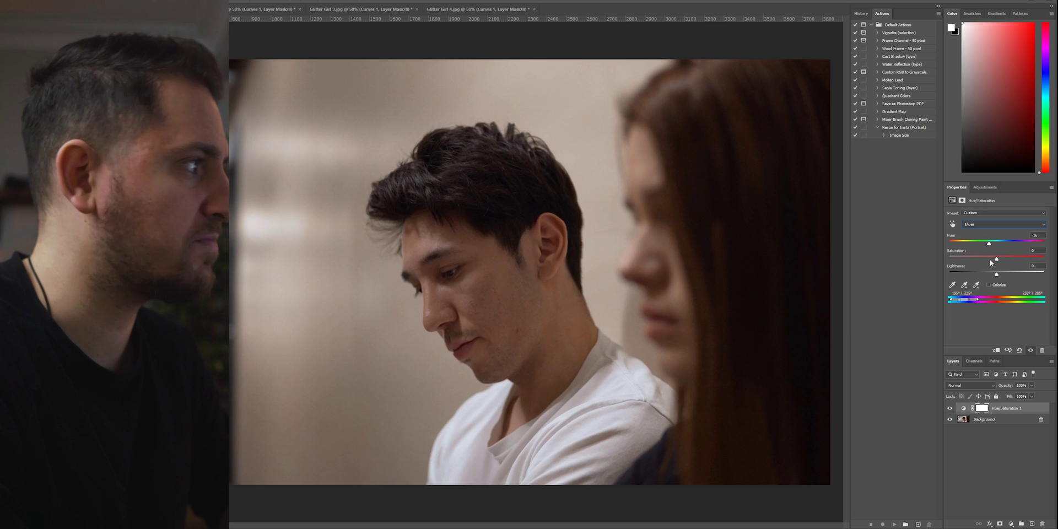
Lower the saturation of the Magentas to about -52 and compare the image with the Hue/Saturation layer hidden
{"action": "left_click", "coordinate": [988, 225]}
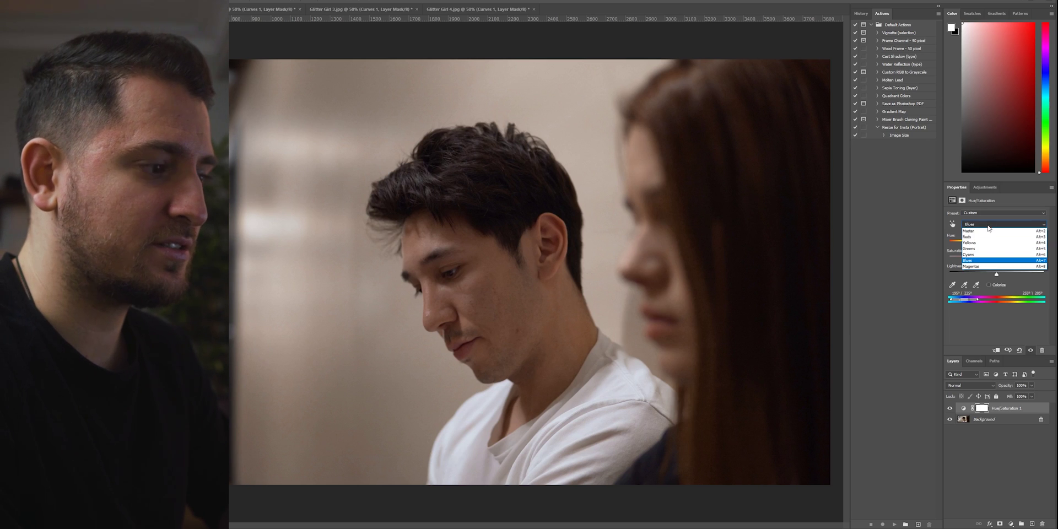
{"action": "left_click", "coordinate": [971, 266]}
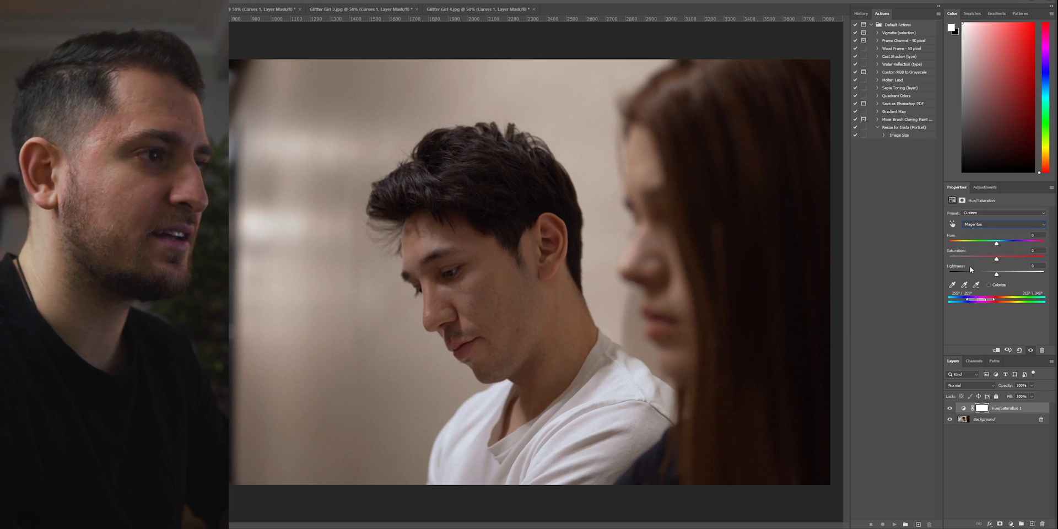
{"action": "left_click_drag", "start_coordinate": [998, 263], "coordinate": [974, 263]}
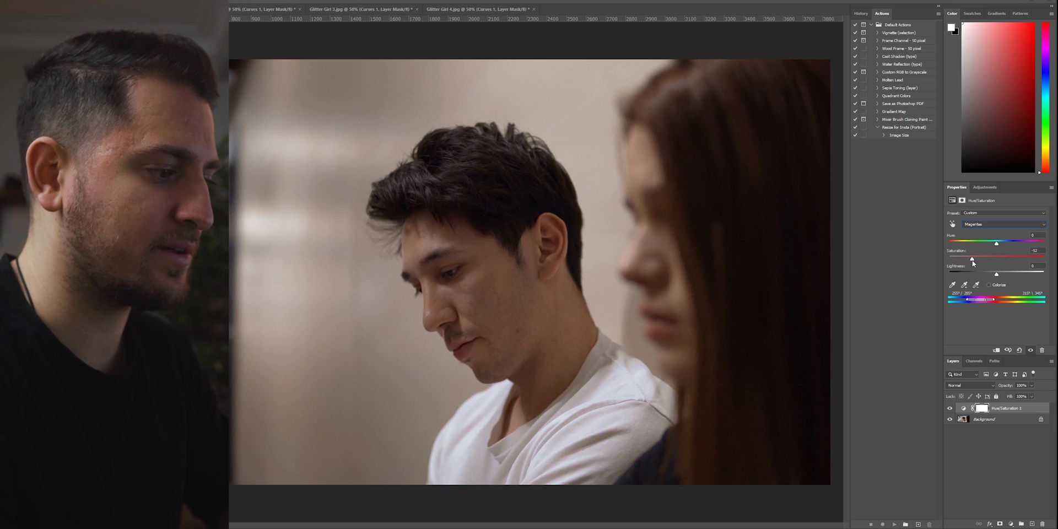
{"action": "left_click", "coordinate": [970, 441]}
{"action": "left_click", "coordinate": [950, 408]}
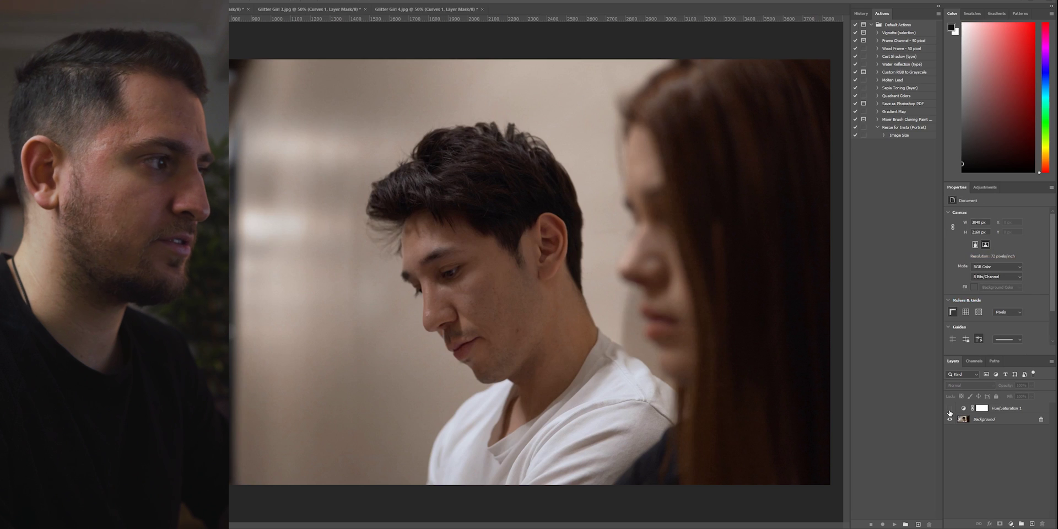
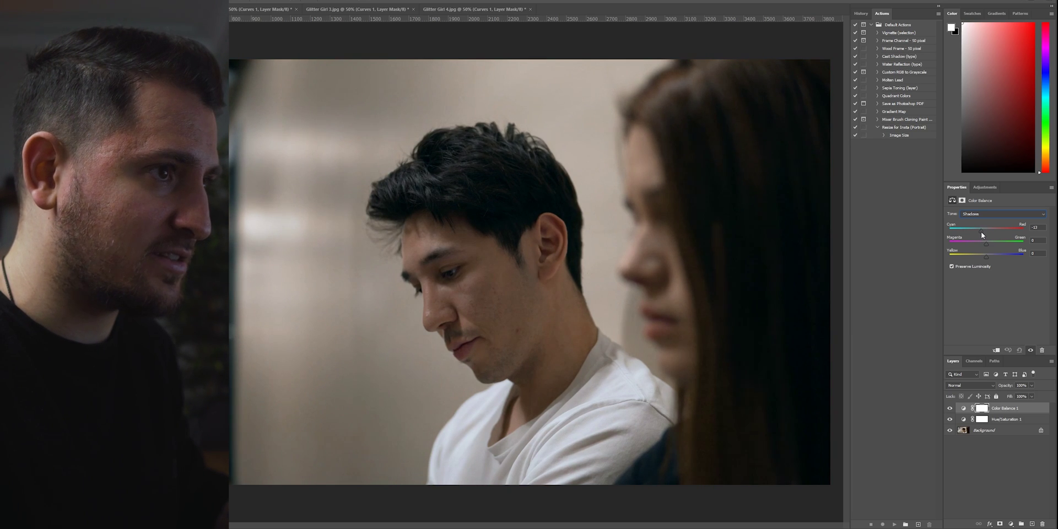
Set the Cyan–Red balance of the shadows to about -23 in the Color Balance adjustment
{"action": "left_click_drag", "start_coordinate": [981, 232], "coordinate": [975, 233]}
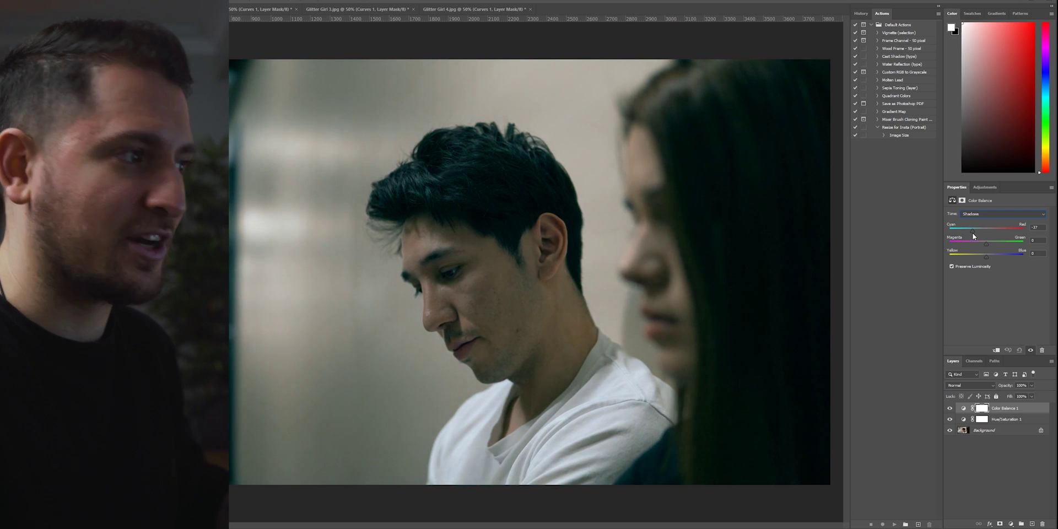
{"action": "left_click_drag", "start_coordinate": [968, 233], "coordinate": [972, 233]}
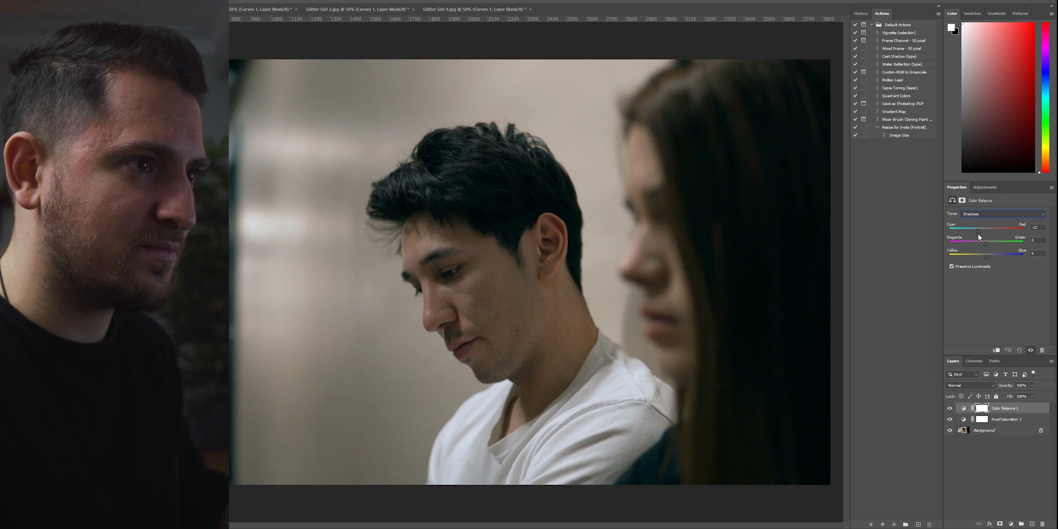
{"action": "left_click_drag", "start_coordinate": [978, 235], "coordinate": [977, 234]}
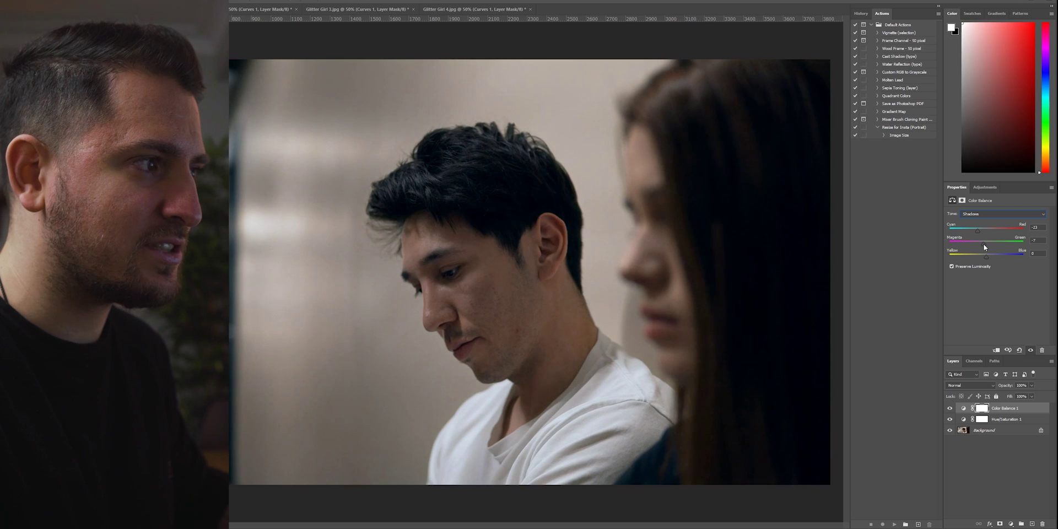
Set the Magenta–Green balance of the shadows to about -10 and compare the image with and without the Color Balance layer
{"action": "left_click_drag", "start_coordinate": [983, 245], "coordinate": [987, 245]}
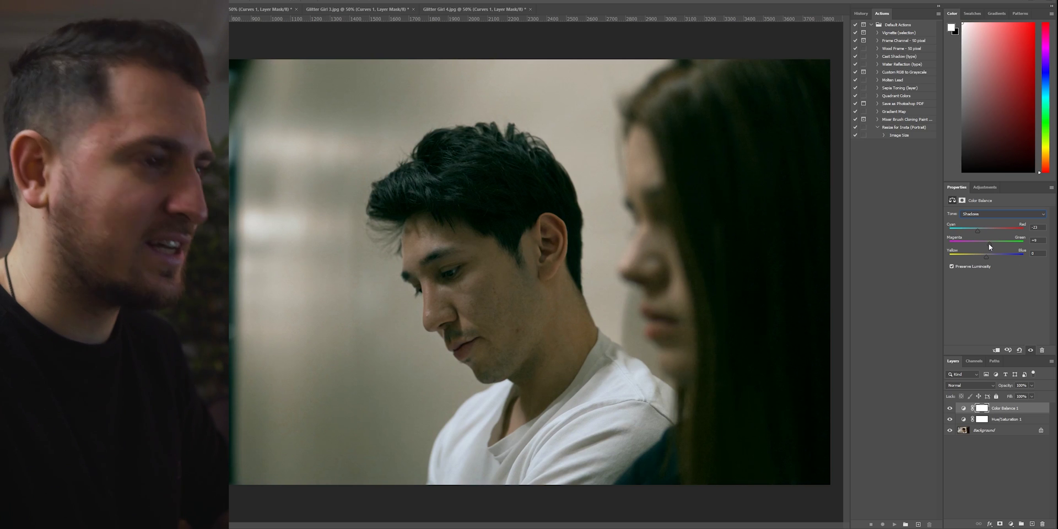
{"action": "left_click_drag", "start_coordinate": [989, 244], "coordinate": [987, 244]}
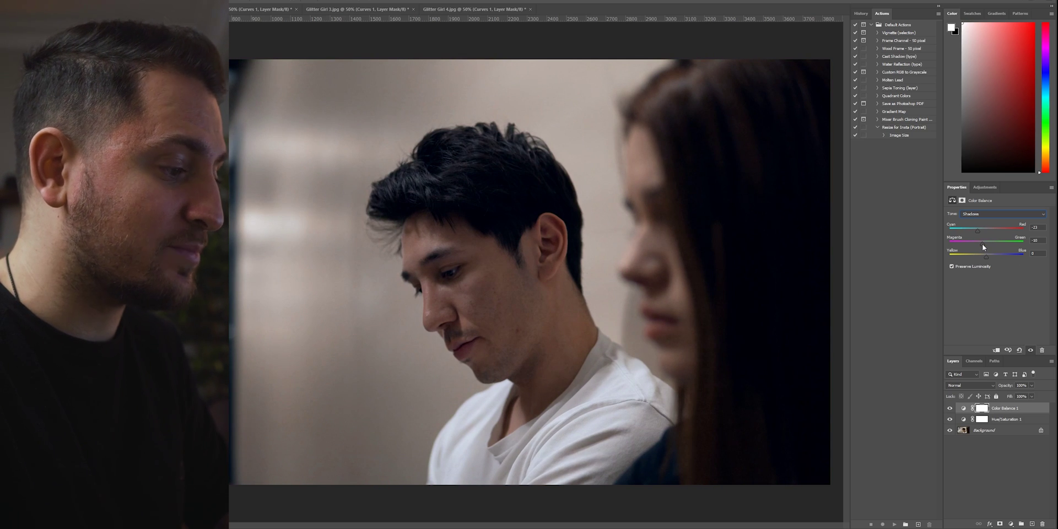
{"action": "left_click", "coordinate": [950, 409]}
{"action": "left_click", "coordinate": [949, 409]}
{"action": "left_click", "coordinate": [950, 408]}
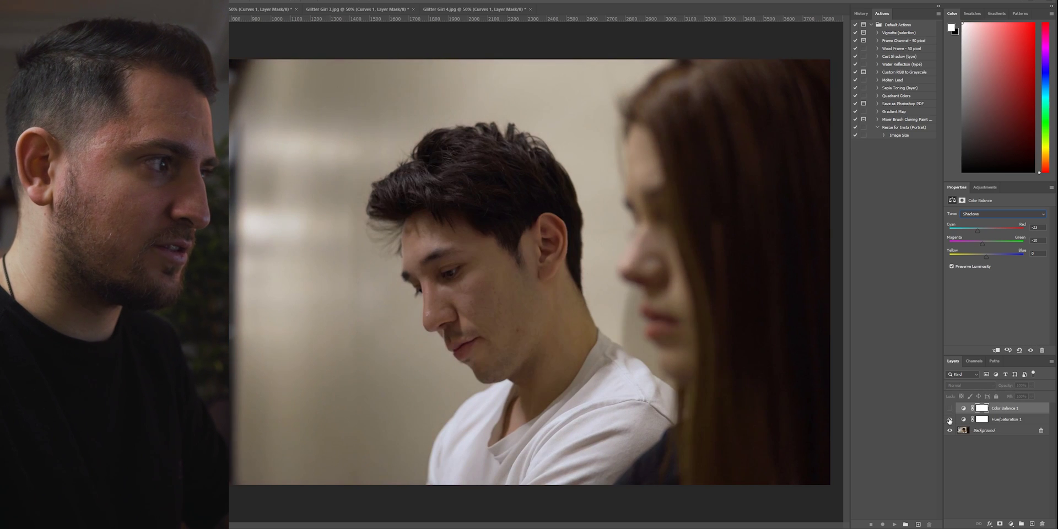
{"action": "left_click", "coordinate": [949, 408]}
{"action": "left_click", "coordinate": [949, 409]}
{"action": "left_click", "coordinate": [949, 409]}
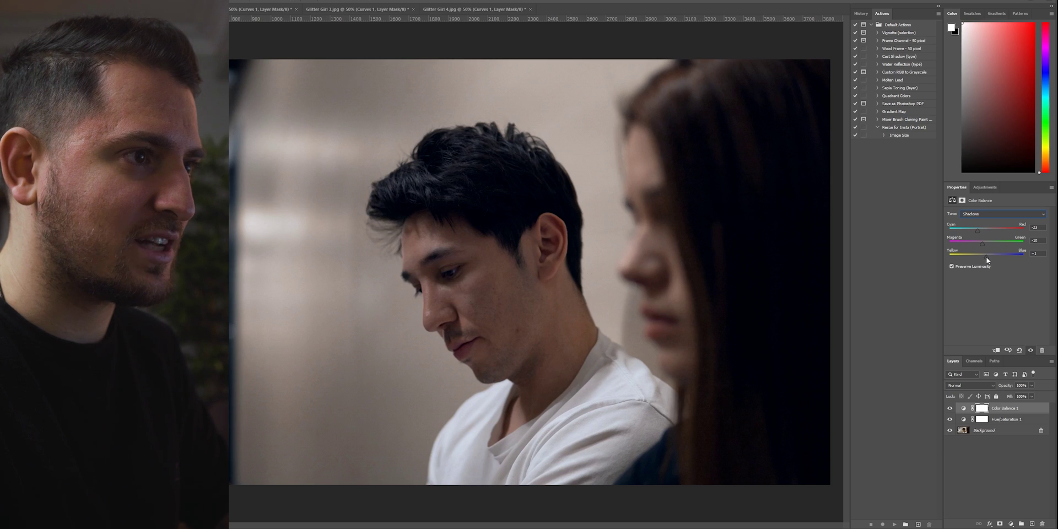
Set the Yellow–Blue balance of the shadows to about -9 and compare the result with the Color Balance layer hidden
{"action": "left_click_drag", "start_coordinate": [986, 260], "coordinate": [987, 261]}
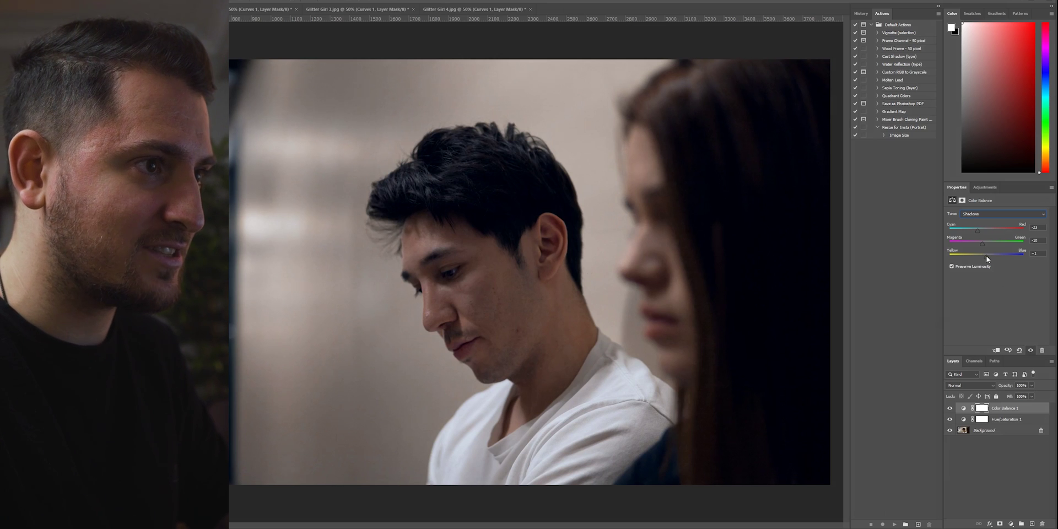
{"action": "left_click_drag", "start_coordinate": [986, 258], "coordinate": [985, 257]}
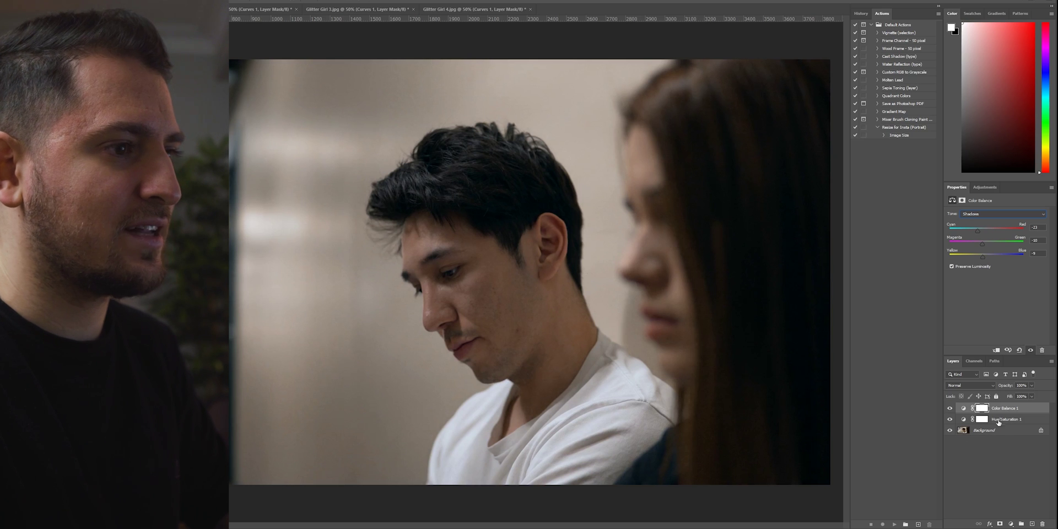
{"action": "left_click", "coordinate": [949, 409]}
{"action": "left_click", "coordinate": [950, 409]}
{"action": "left_click", "coordinate": [949, 409]}
{"action": "left_click", "coordinate": [950, 408]}
Set the midtones to about +4 Cyan–Red, -1 Magenta–Green and -5 Yellow–Blue, and compare with the Color Balance layer hidden
{"action": "left_click", "coordinate": [973, 214]}
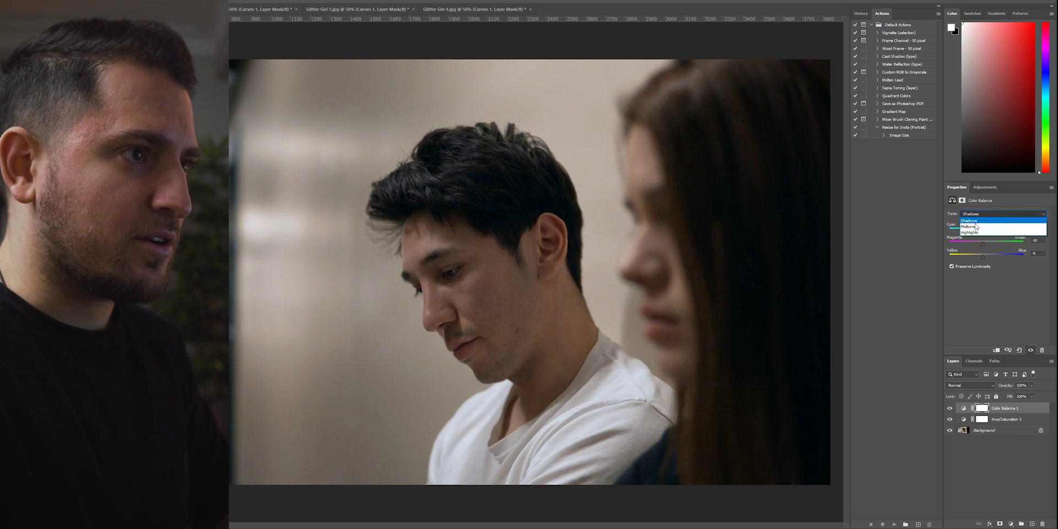
{"action": "left_click", "coordinate": [972, 227]}
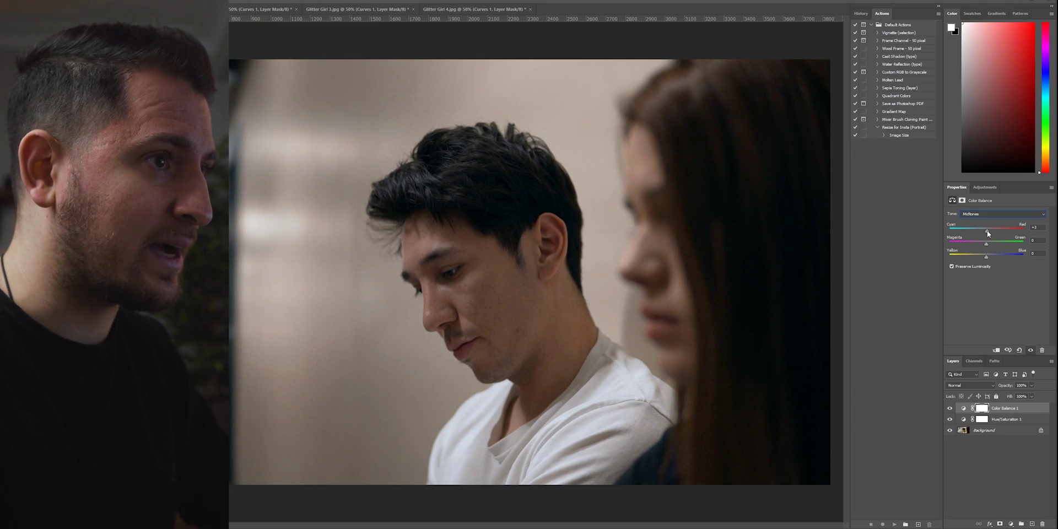
{"action": "left_click_drag", "start_coordinate": [987, 230], "coordinate": [984, 234]}
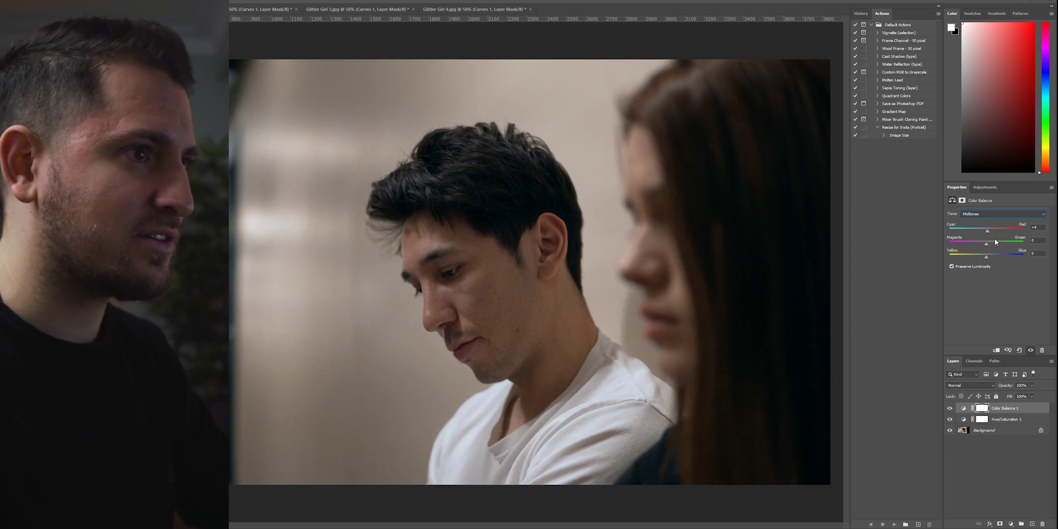
{"action": "left_click_drag", "start_coordinate": [986, 244], "coordinate": [989, 247]}
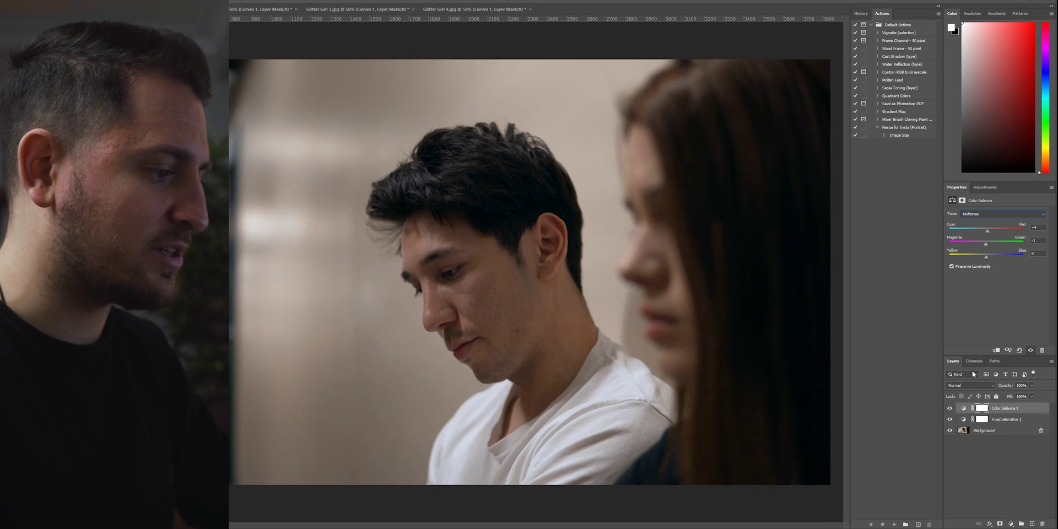
{"action": "left_click_drag", "start_coordinate": [987, 261], "coordinate": [984, 262]}
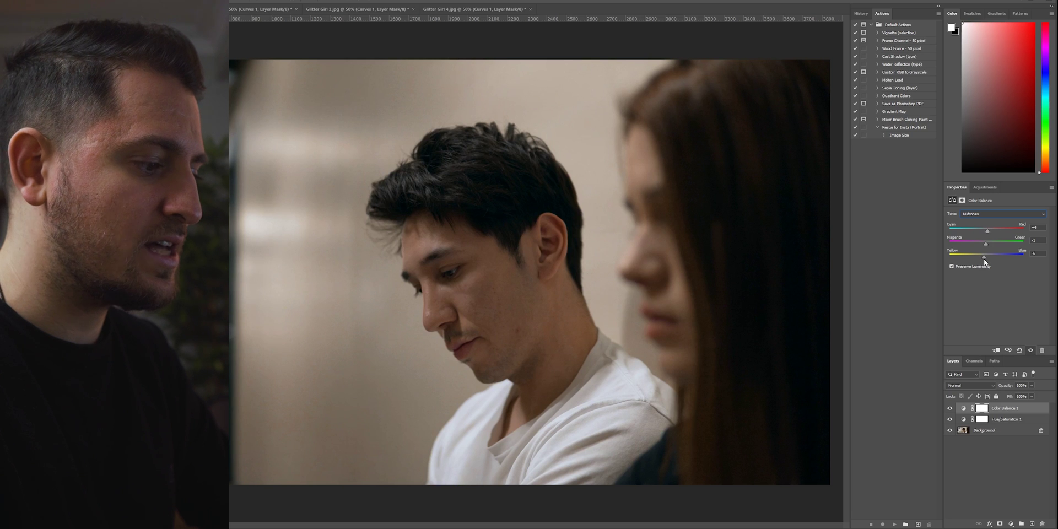
{"action": "left_click_drag", "start_coordinate": [986, 262], "coordinate": [985, 263]}
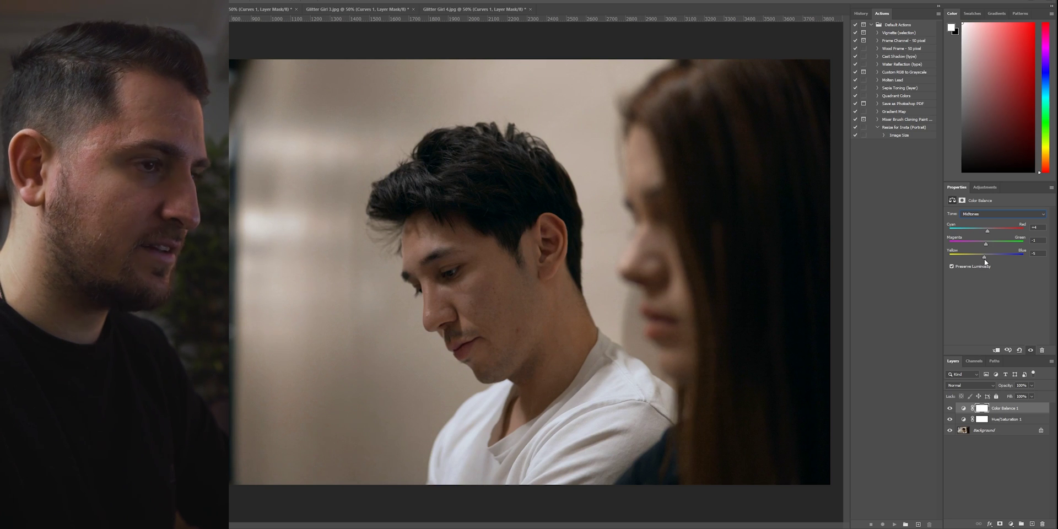
{"action": "left_click", "coordinate": [950, 408]}
{"action": "left_click", "coordinate": [950, 409]}
{"action": "left_click", "coordinate": [950, 409]}
{"action": "left_click", "coordinate": [949, 409]}
{"action": "left_click", "coordinate": [950, 408]}
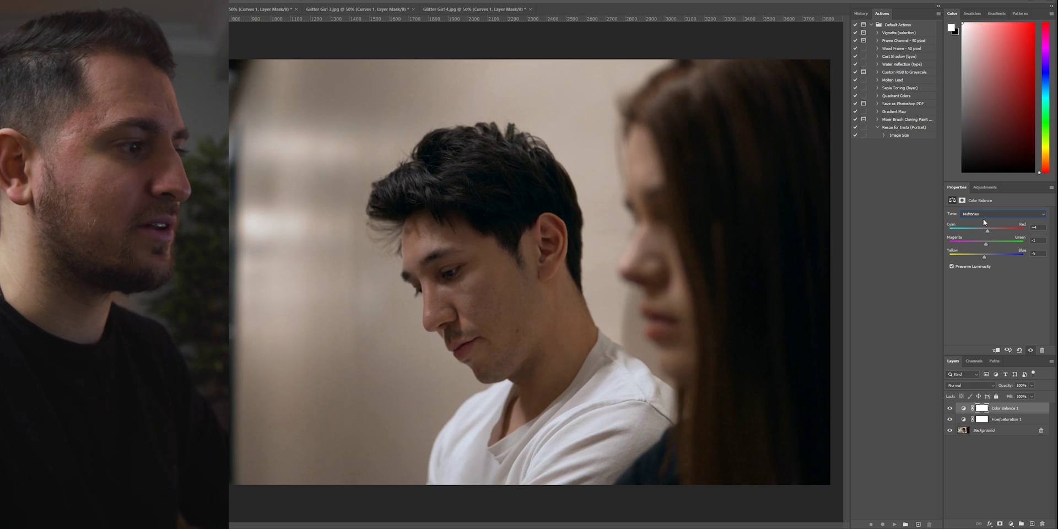
Set the Color Balance highlights to about -10 Cyan–Red, +4 Magenta–Green and -3 Yellow–Blue
{"action": "left_click", "coordinate": [986, 215]}
{"action": "left_click", "coordinate": [969, 233]}
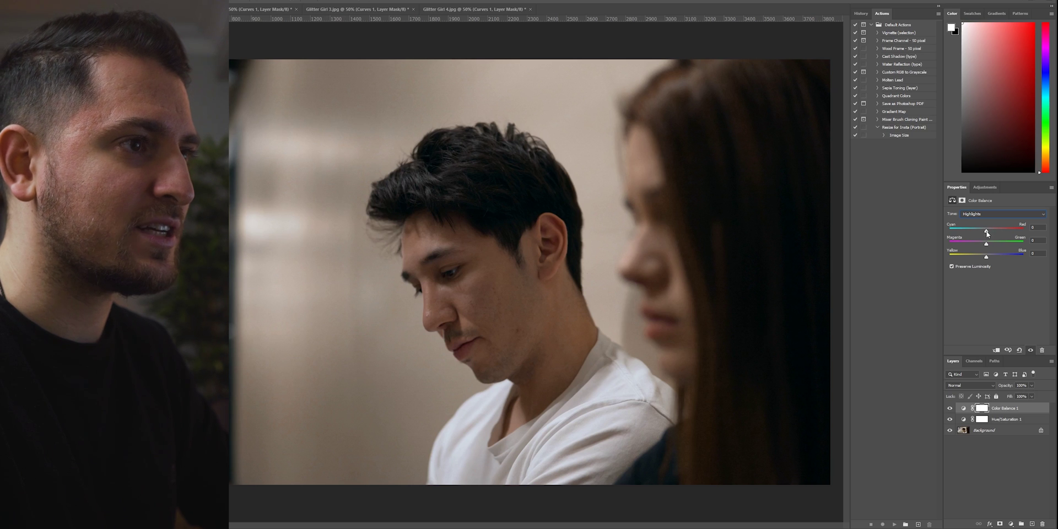
{"action": "left_click_drag", "start_coordinate": [987, 234], "coordinate": [985, 232]}
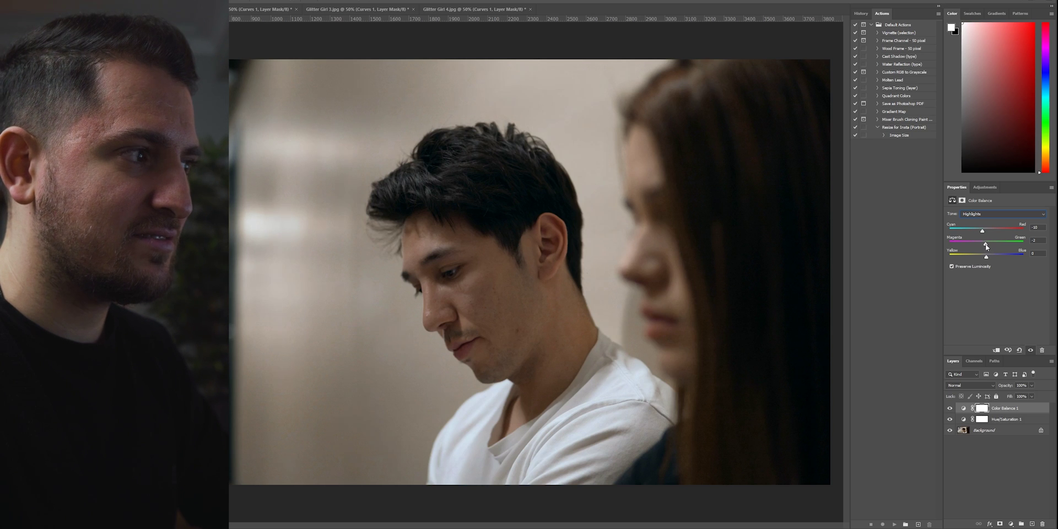
{"action": "left_click_drag", "start_coordinate": [986, 247], "coordinate": [988, 247]}
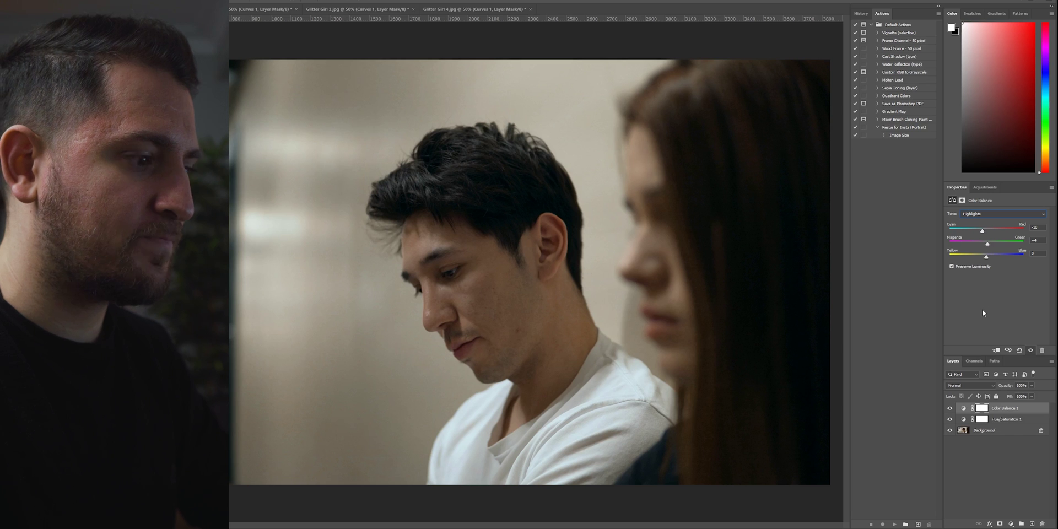
{"action": "left_click_drag", "start_coordinate": [988, 259], "coordinate": [985, 258]}
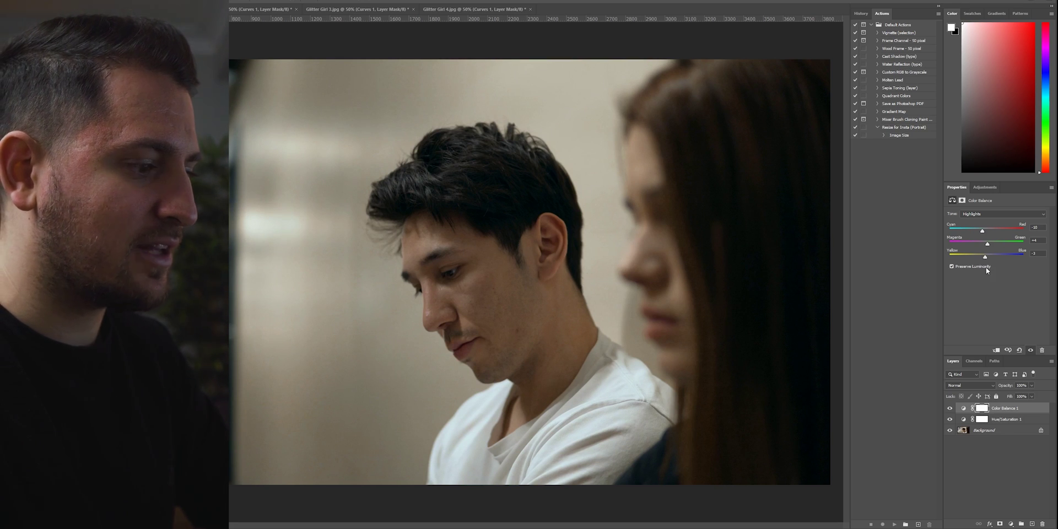
Compare the image with the Color Balance and Hue/Saturation layers hidden and shown
{"action": "left_click", "coordinate": [949, 409]}
{"action": "left_click", "coordinate": [950, 410]}
{"action": "left_click", "coordinate": [950, 409]}
{"action": "left_click", "coordinate": [950, 409]}
{"action": "left_click", "coordinate": [950, 410]}
{"action": "left_click", "coordinate": [950, 409]}
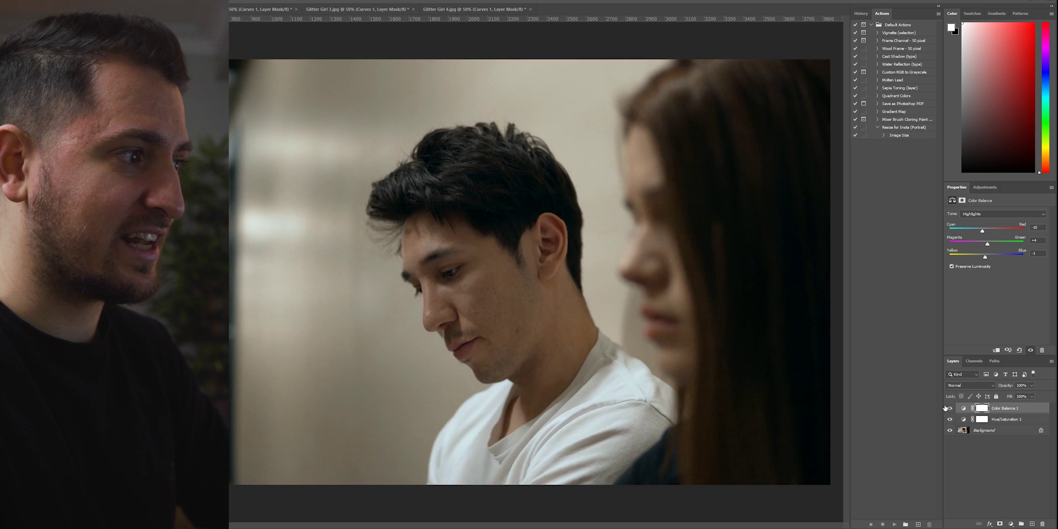
{"action": "left_click", "coordinate": [949, 408]}
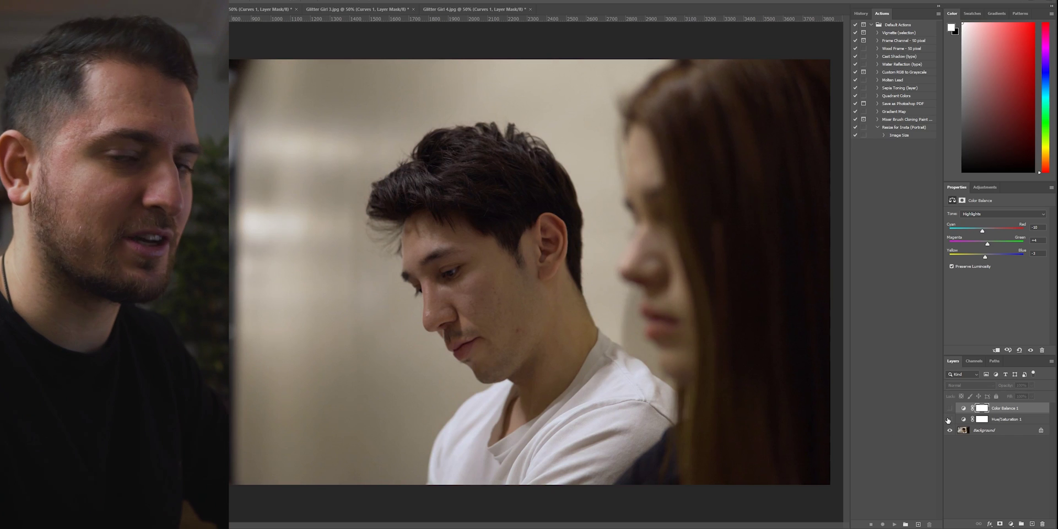
{"action": "left_click", "coordinate": [950, 420]}
{"action": "left_click", "coordinate": [950, 420]}
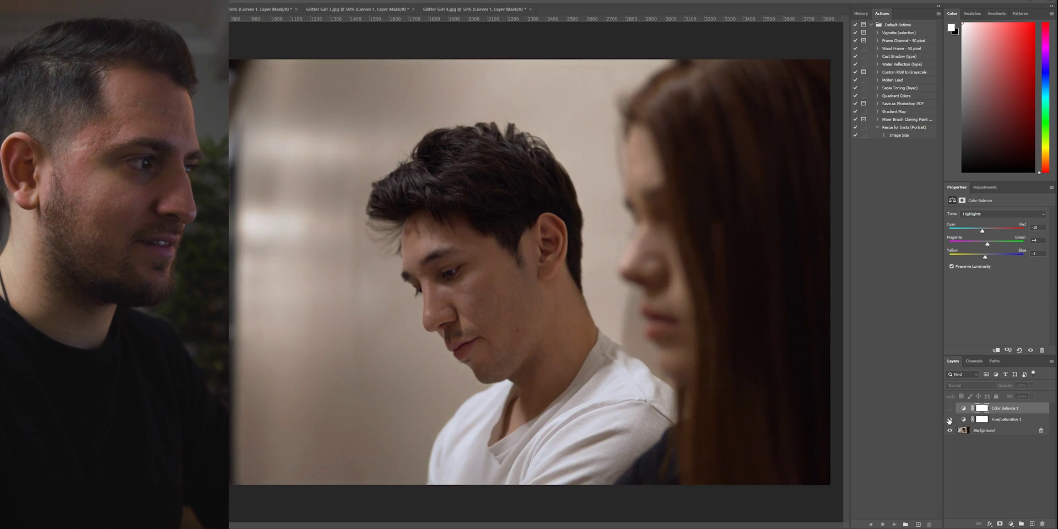
{"action": "left_click", "coordinate": [949, 408]}
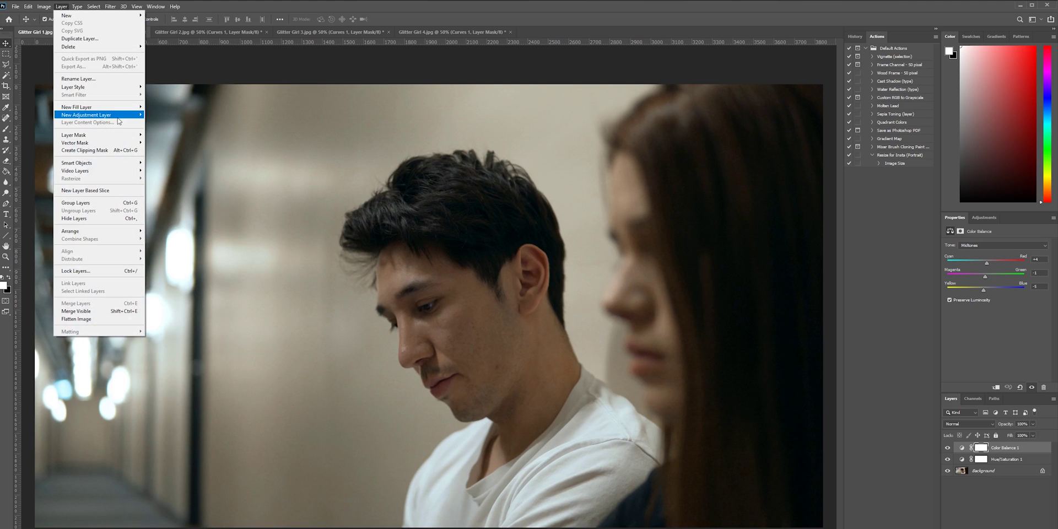
Add a Curves adjustment layer and shape its highlights, with the white point lowered to output 227 and a slightly raised point below it
{"action": "left_click", "coordinate": [165, 132]}
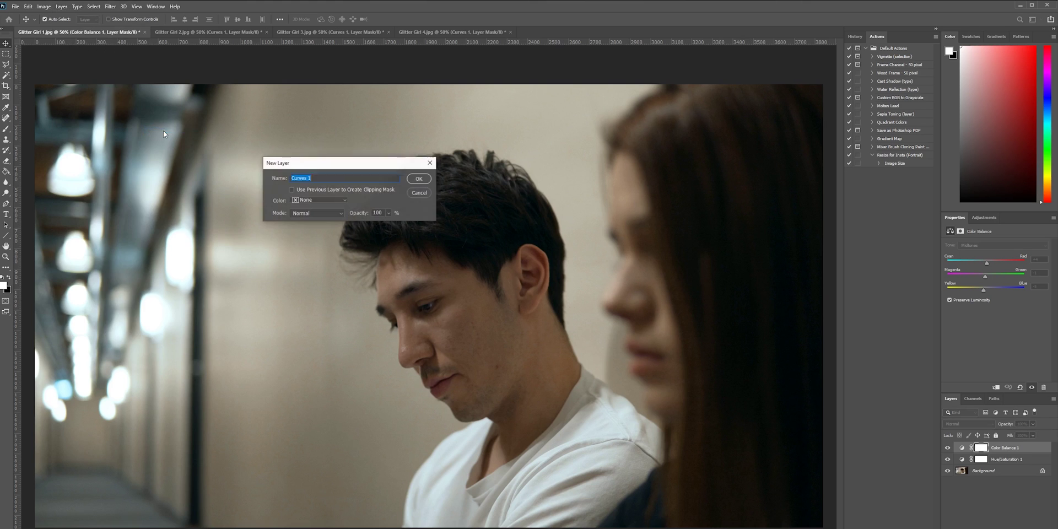
{"action": "left_click", "coordinate": [417, 175]}
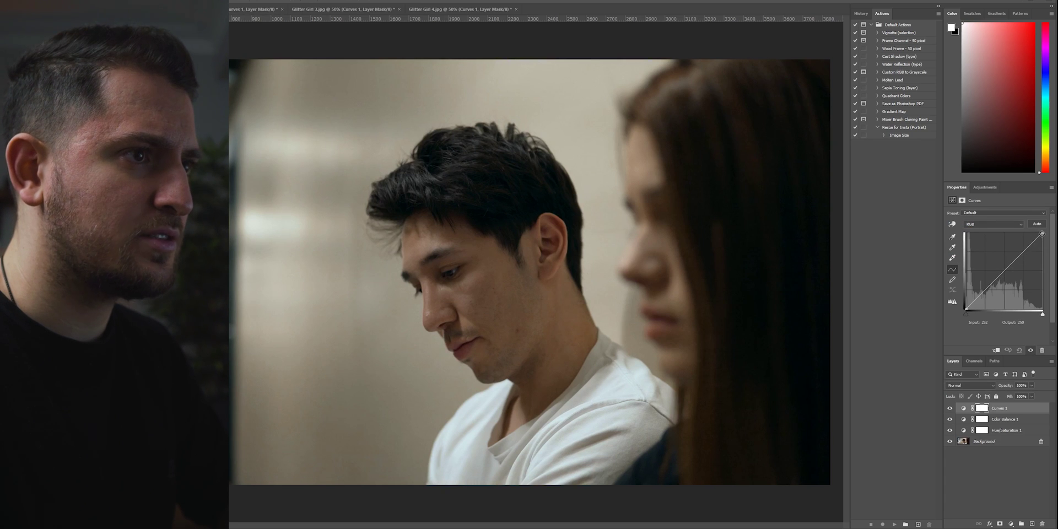
{"action": "left_click_drag", "start_coordinate": [1042, 234], "coordinate": [1043, 241]}
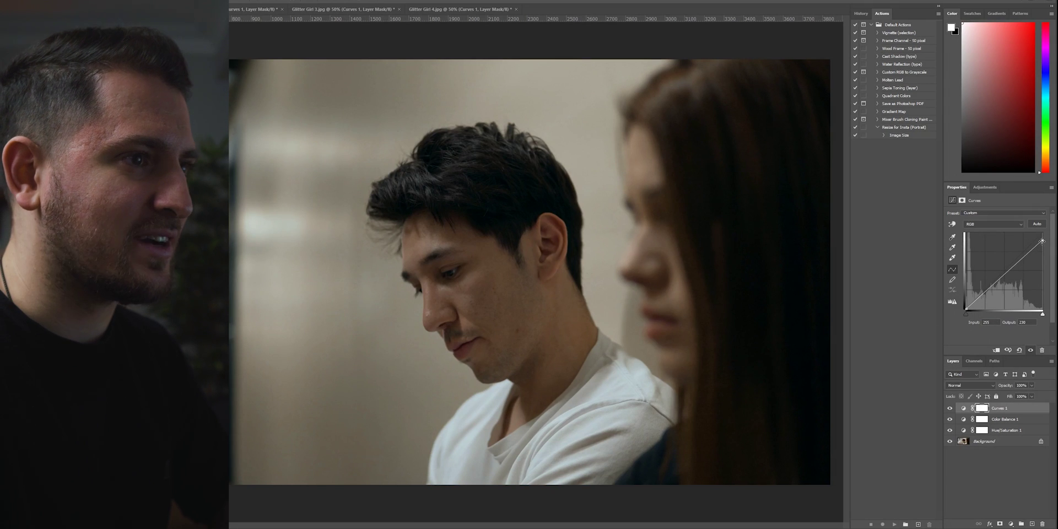
{"action": "left_click_drag", "start_coordinate": [1042, 241], "coordinate": [1043, 242]}
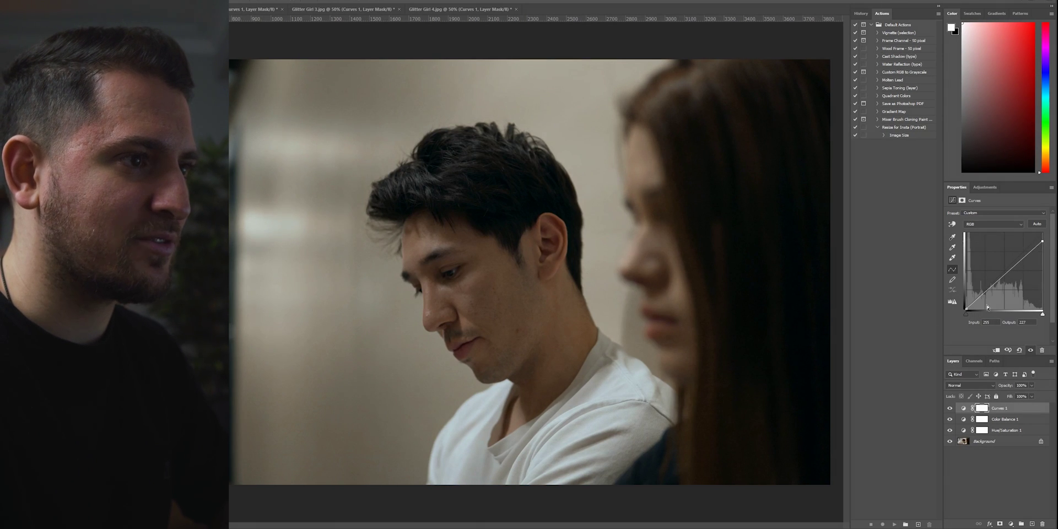
{"action": "left_click", "coordinate": [1021, 261]}
{"action": "left_click_drag", "start_coordinate": [1022, 260], "coordinate": [1026, 254]}
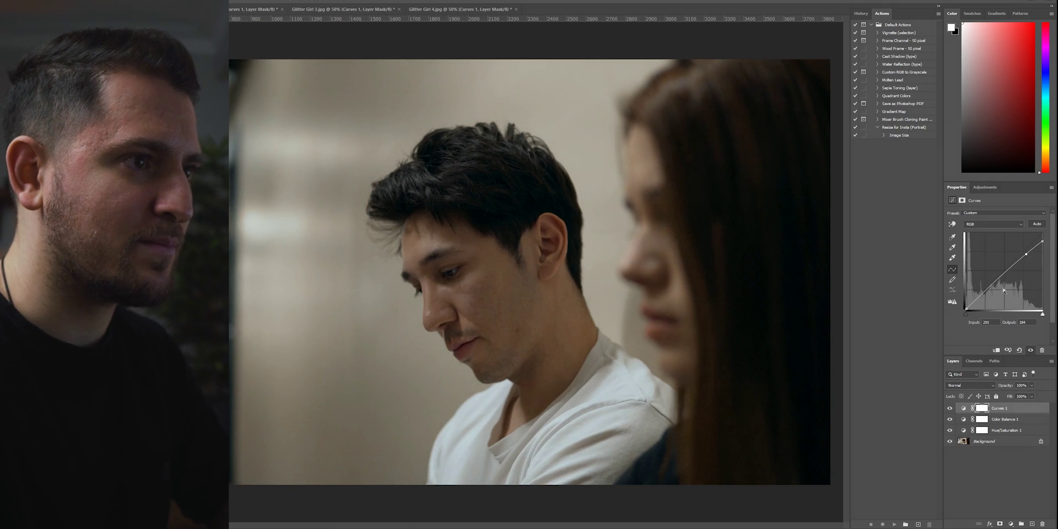
Raise the RGB curve's black point to output 5 and add a shadow point at about input 34, output 32
{"action": "left_click_drag", "start_coordinate": [966, 309], "coordinate": [966, 309]}
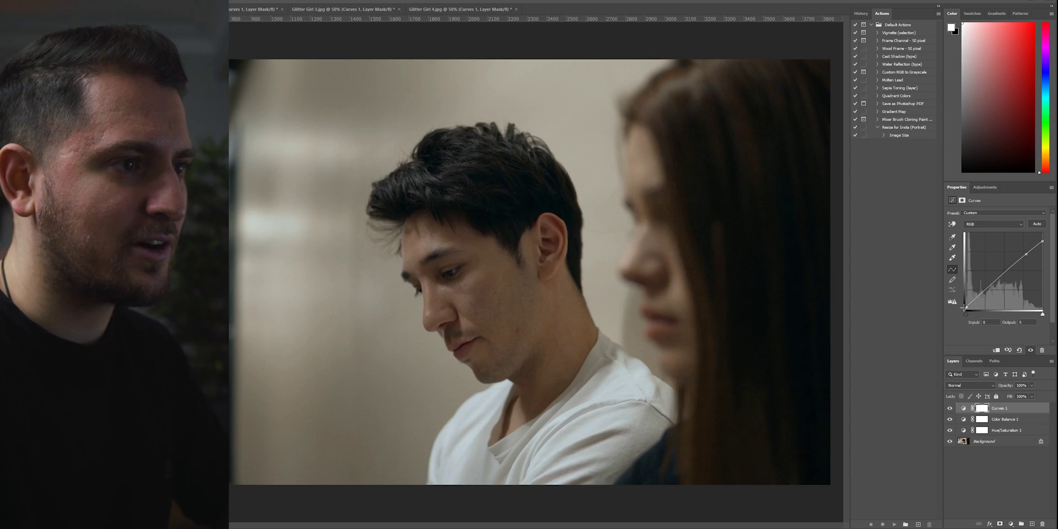
{"action": "left_click_drag", "start_coordinate": [964, 310], "coordinate": [962, 309]}
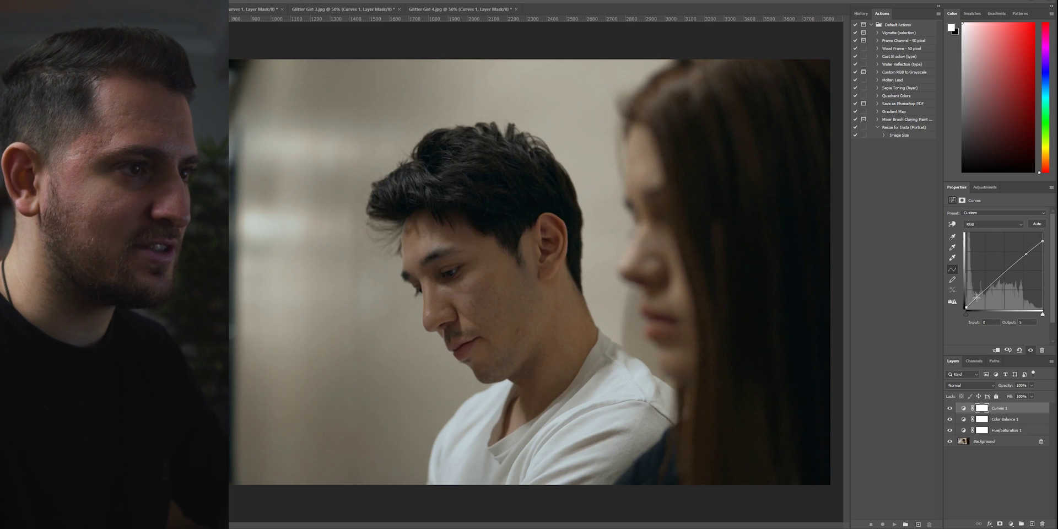
{"action": "left_click", "coordinate": [976, 297]}
{"action": "left_click_drag", "start_coordinate": [976, 298], "coordinate": [977, 299]}
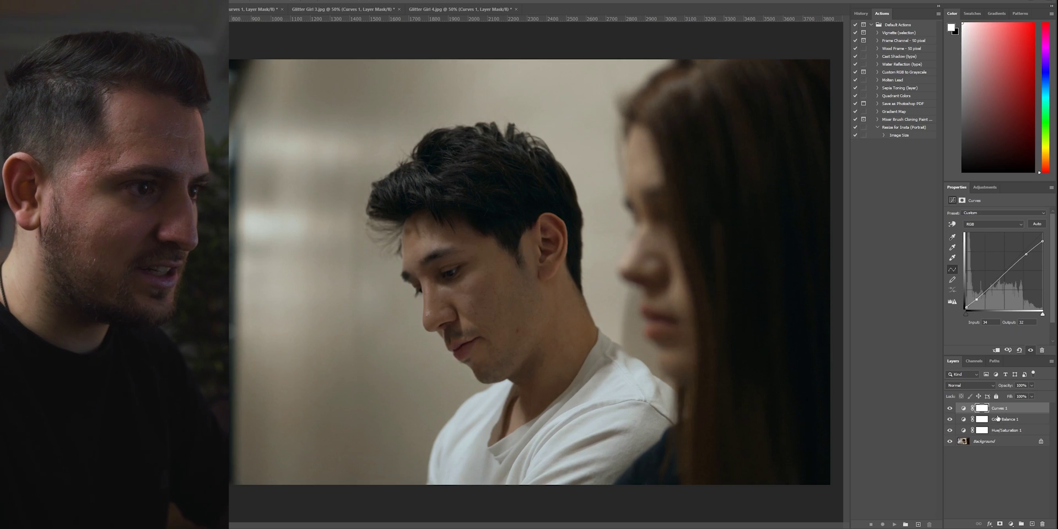
Compare the image with the Curves layer hidden and shown, and again with the Color Balance layer hidden as well
{"action": "left_click", "coordinate": [949, 409]}
{"action": "left_click", "coordinate": [949, 408]}
{"action": "left_click", "coordinate": [949, 409]}
{"action": "left_click", "coordinate": [949, 409]}
{"action": "left_click", "coordinate": [949, 409]}
{"action": "left_click", "coordinate": [949, 409]}
{"action": "left_click", "coordinate": [950, 409]}
{"action": "left_click", "coordinate": [950, 409]}
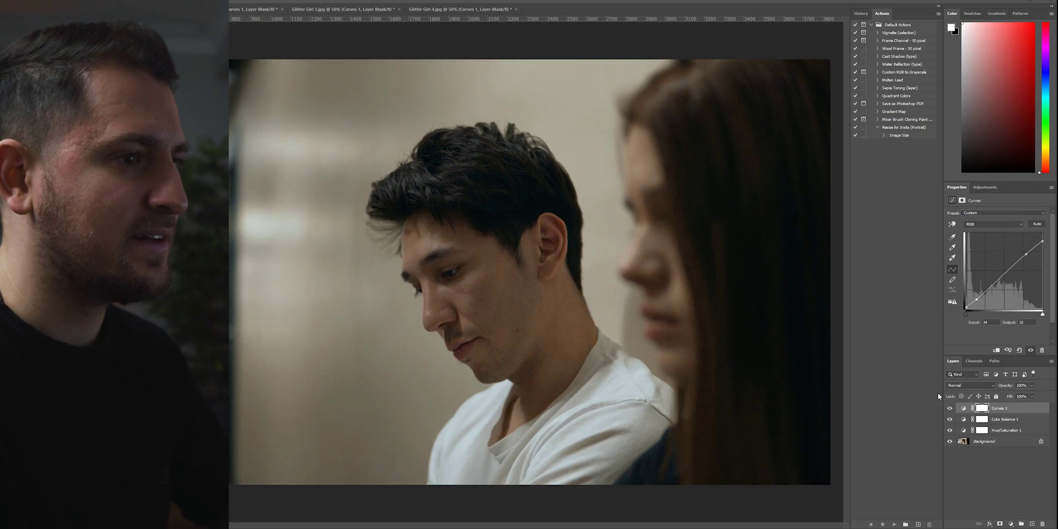
{"action": "left_click", "coordinate": [949, 409]}
{"action": "left_click", "coordinate": [949, 409]}
{"action": "left_click", "coordinate": [950, 409]}
{"action": "left_click", "coordinate": [949, 409]}
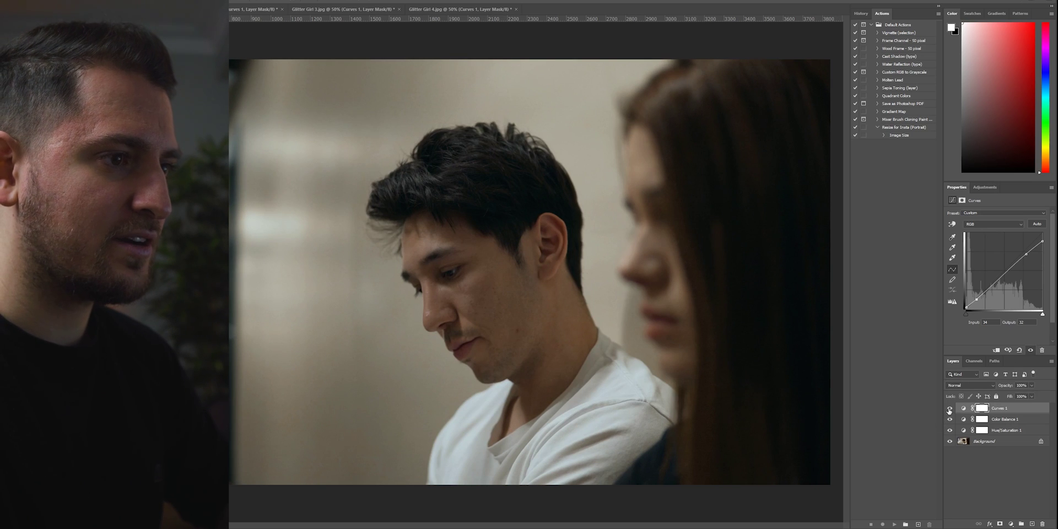
{"action": "left_click_drag", "start_coordinate": [949, 408], "coordinate": [950, 420]}
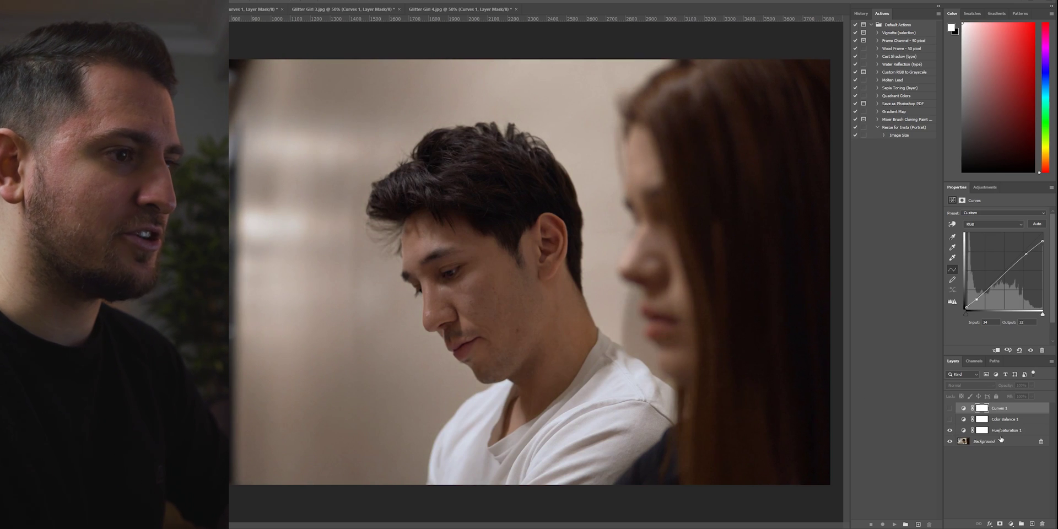
{"action": "left_click", "coordinate": [950, 420]}
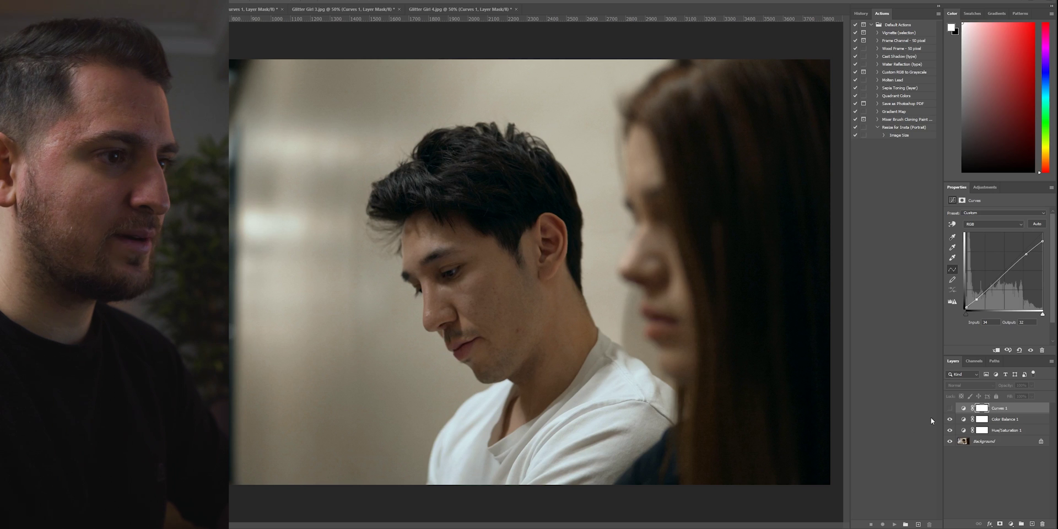
{"action": "left_click", "coordinate": [950, 409]}
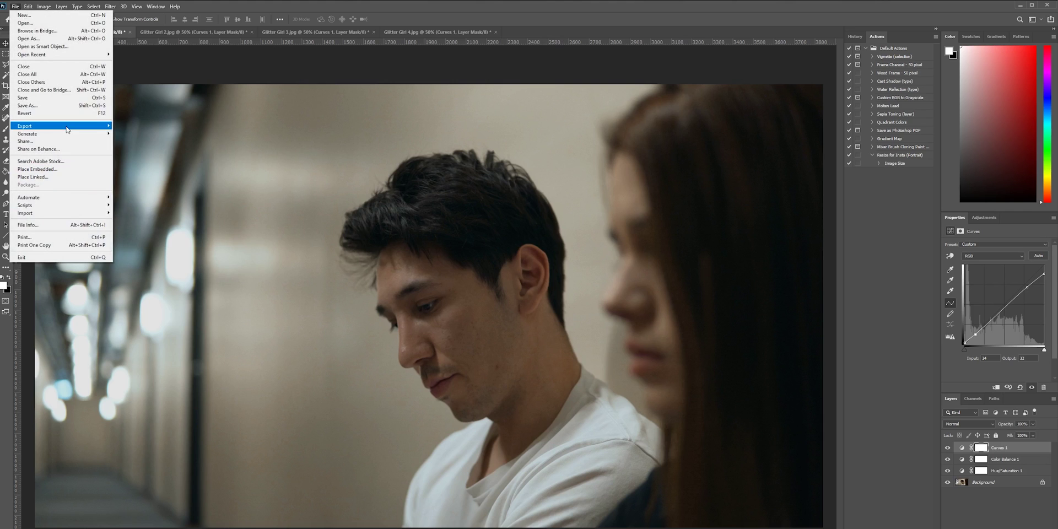
Export the grade as color lookup tables in CUBE format with the description "Glitter Girl Hallway.jpg"
{"action": "mouse_move", "coordinate": [107, 129]}
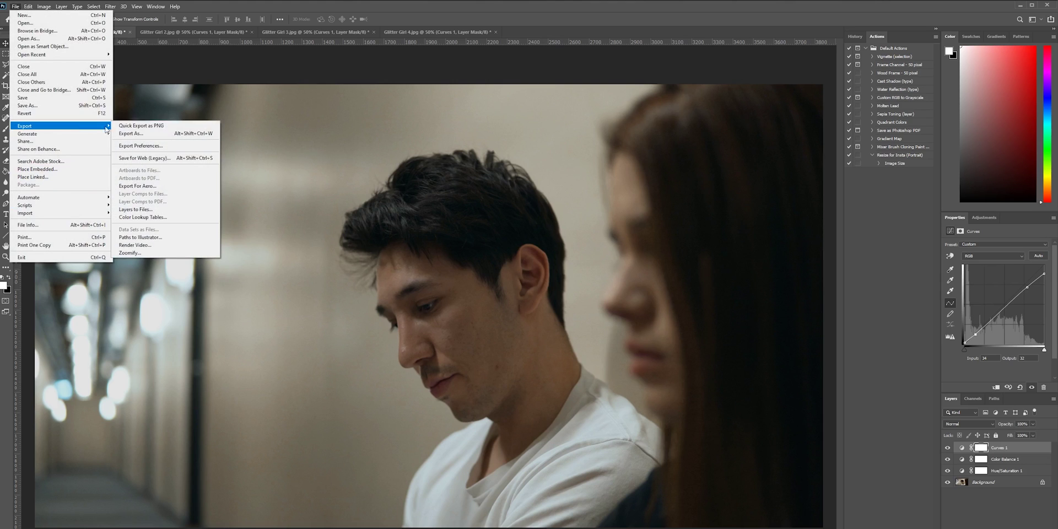
{"action": "left_click", "coordinate": [142, 218]}
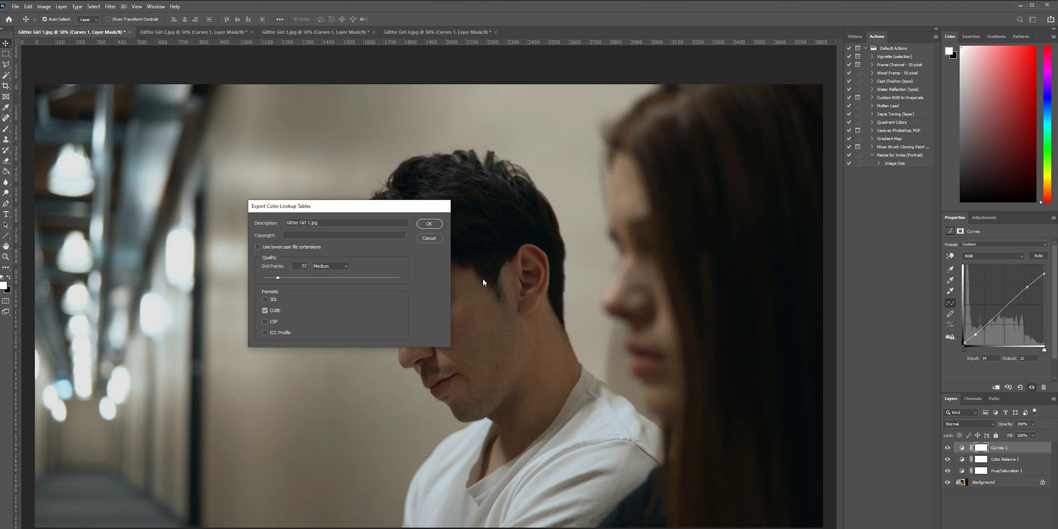
{"action": "type", "text": "Hallway"}
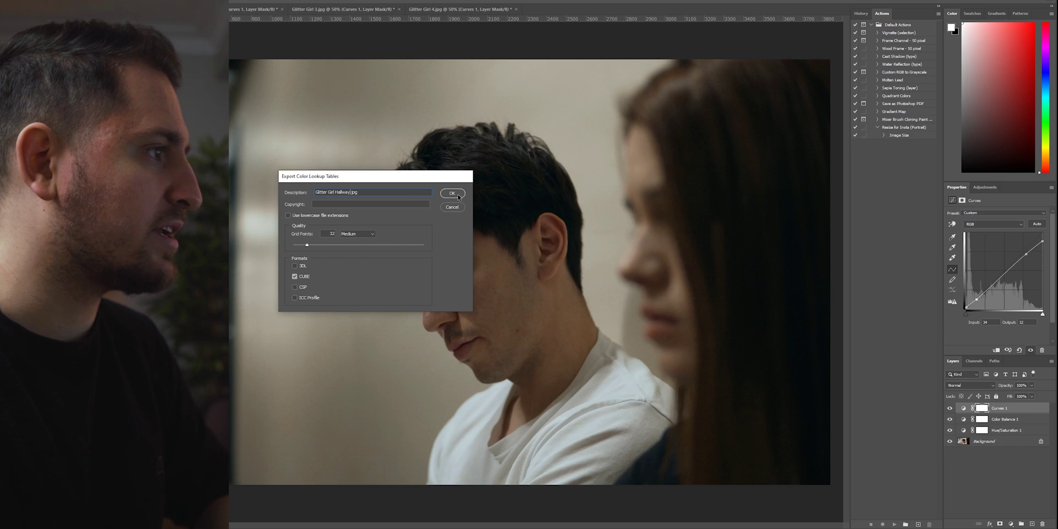
{"action": "key", "text": "Return"}
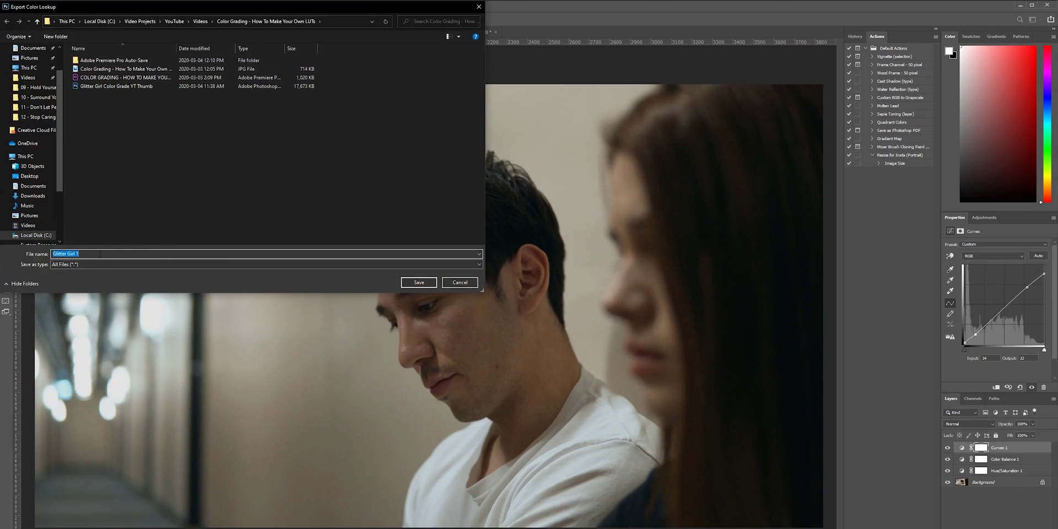
Replace the number in the lookup table's file name with "Hallway Color Grade" and save it in the Documents folder
{"action": "left_click", "coordinate": [100, 253]}
{"action": "key", "text": "BackSpace"}
{"action": "key", "text": "BackSpace"}
{"action": "type", "text": "Hallway Color Grade"}
{"action": "left_click", "coordinate": [32, 48]}
{"action": "left_click", "coordinate": [419, 283]}
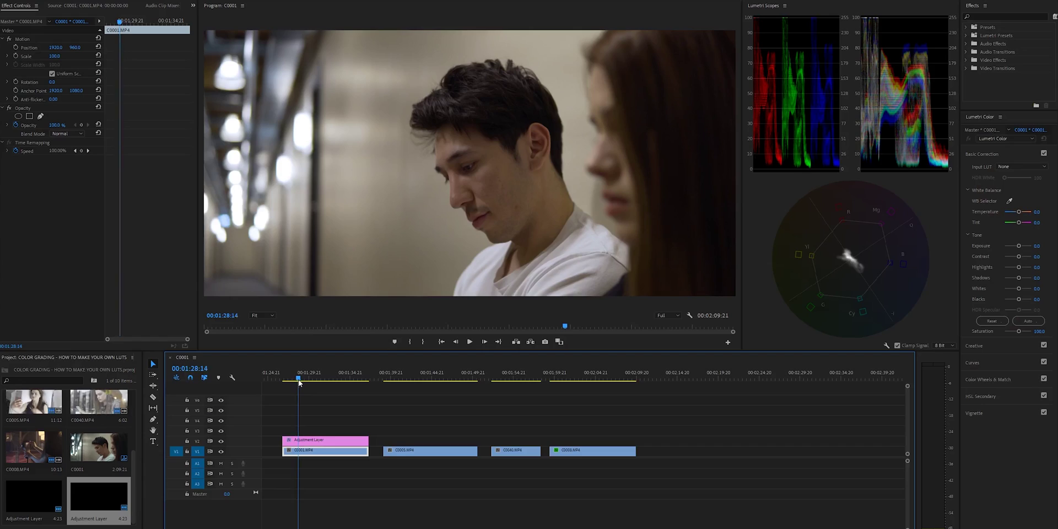
Switch to Premiere Pro and place a second adjustment layer on track V3 above the first clip, extended to the clip's end
{"action": "left_click", "coordinate": [301, 380]}
{"action": "left_click", "coordinate": [321, 444]}
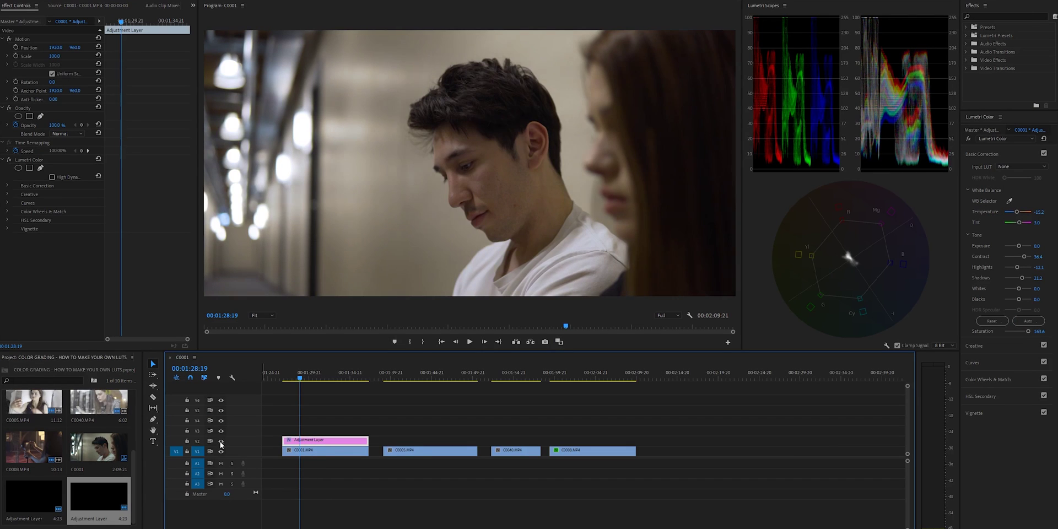
{"action": "left_click_drag", "start_coordinate": [82, 501], "coordinate": [368, 430]}
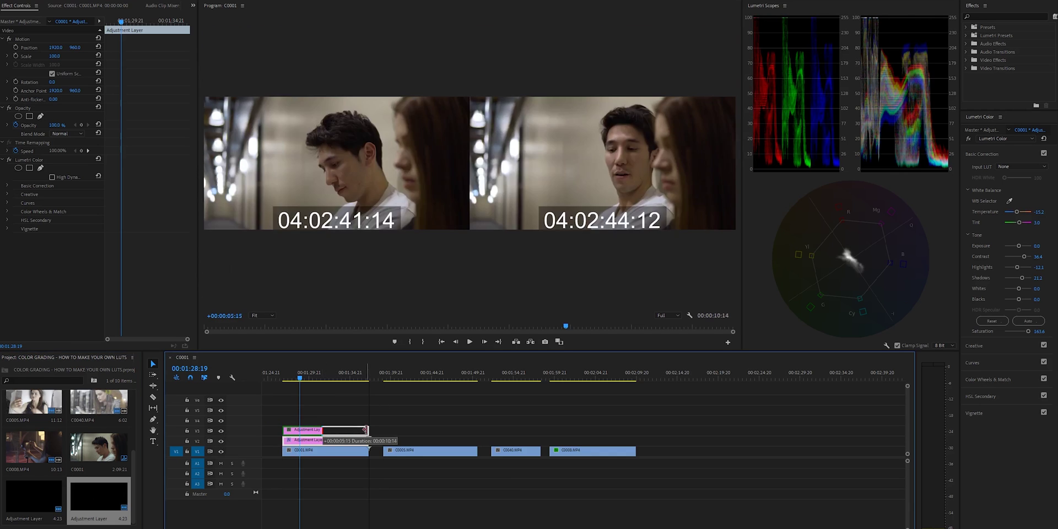
Load "Glitter Girl Hallway Color Grade.CUBE" from the Documents folder as the Lumetri Creative look on the V3 adjustment layer
{"action": "left_click_drag", "start_coordinate": [305, 379], "coordinate": [302, 379]}
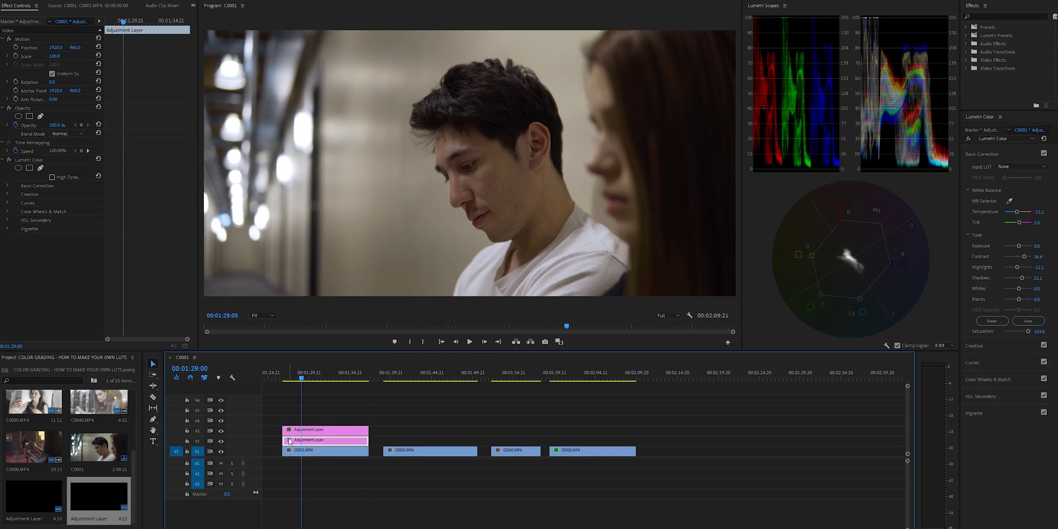
{"action": "left_click", "coordinate": [321, 430]}
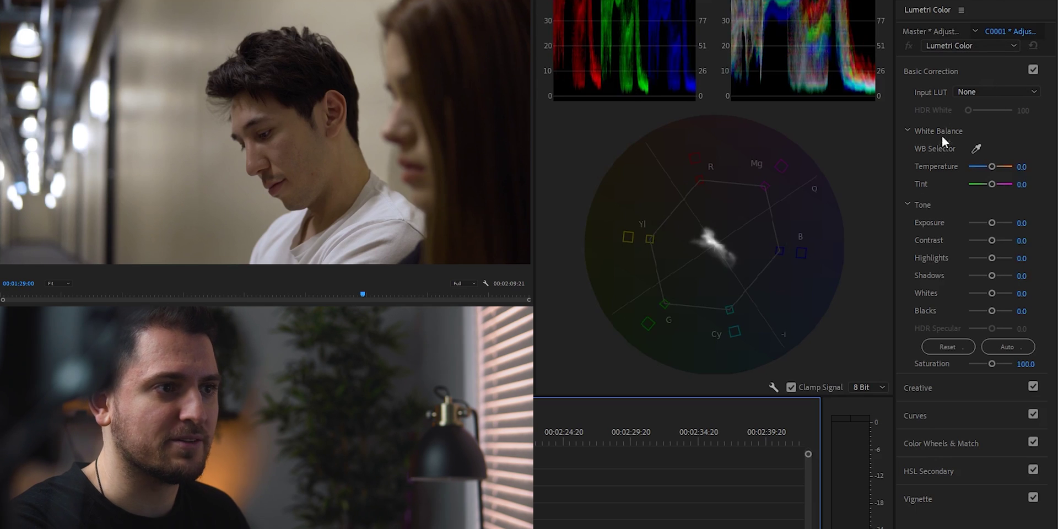
{"action": "left_click", "coordinate": [964, 71]}
{"action": "left_click", "coordinate": [939, 99]}
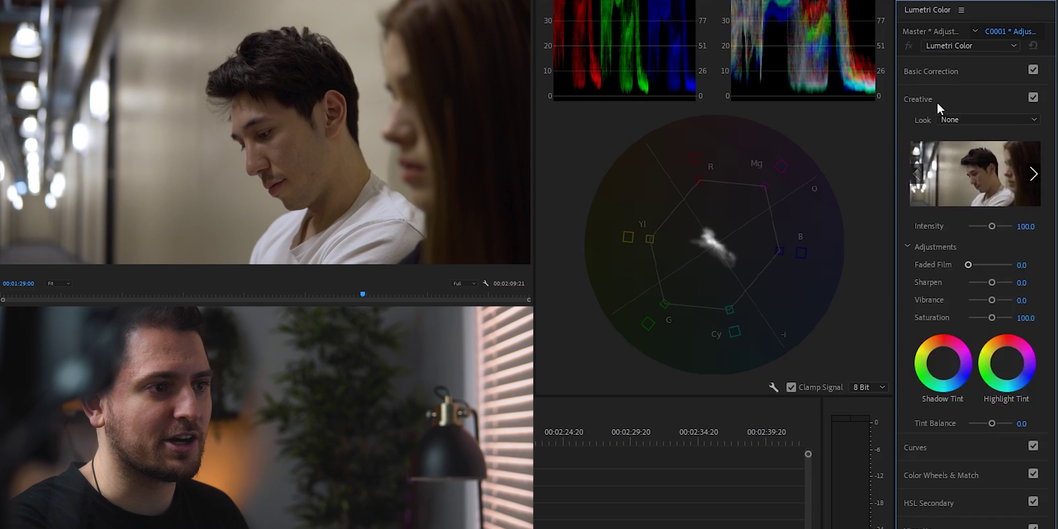
{"action": "left_click", "coordinate": [956, 118]}
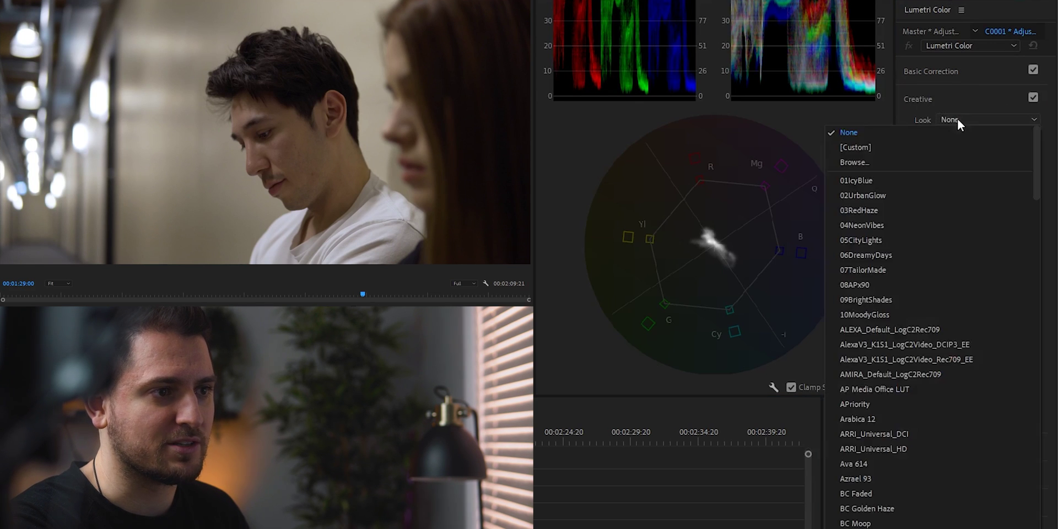
{"action": "scroll", "coordinate": [910, 276], "scroll_direction": "up", "scroll_amount": 10}
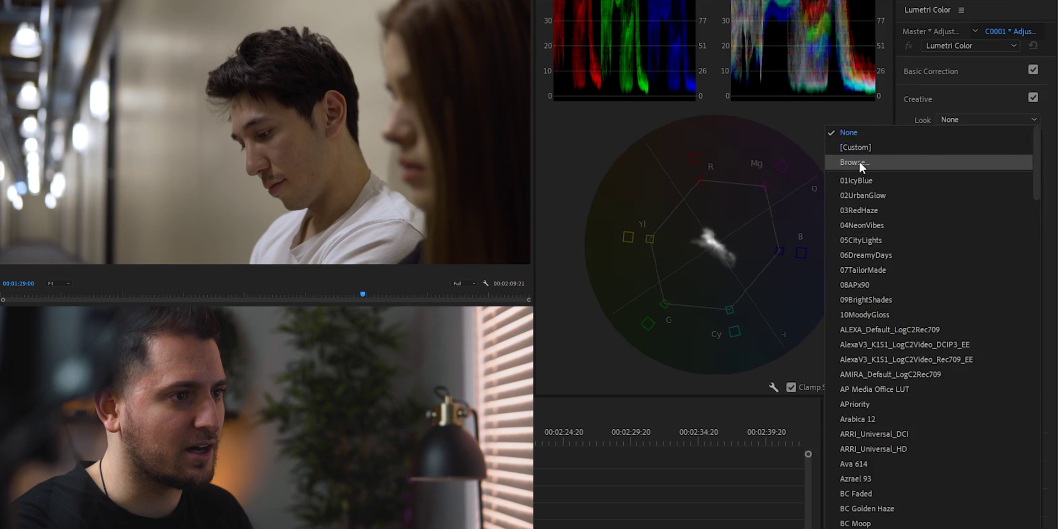
{"action": "left_click", "coordinate": [858, 160]}
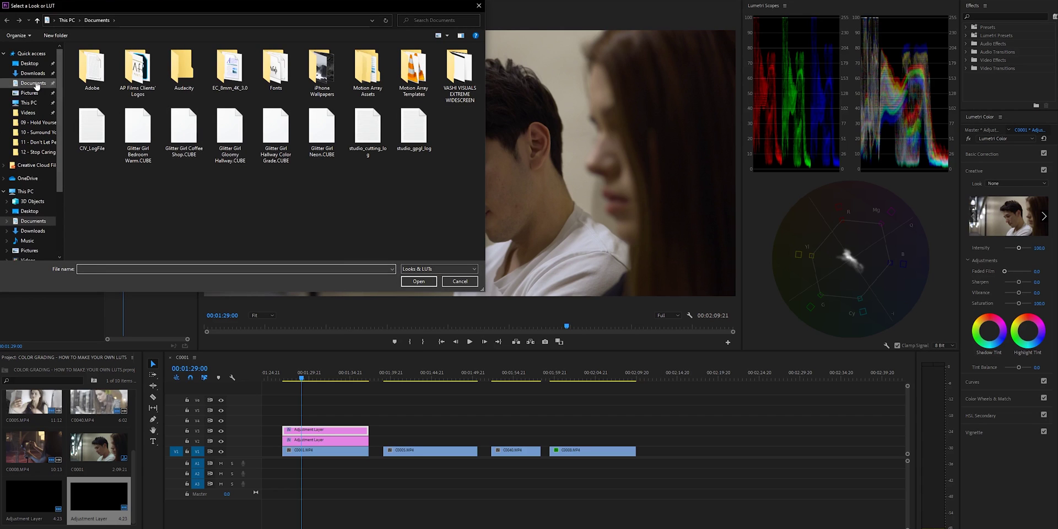
{"action": "left_click", "coordinate": [36, 83]}
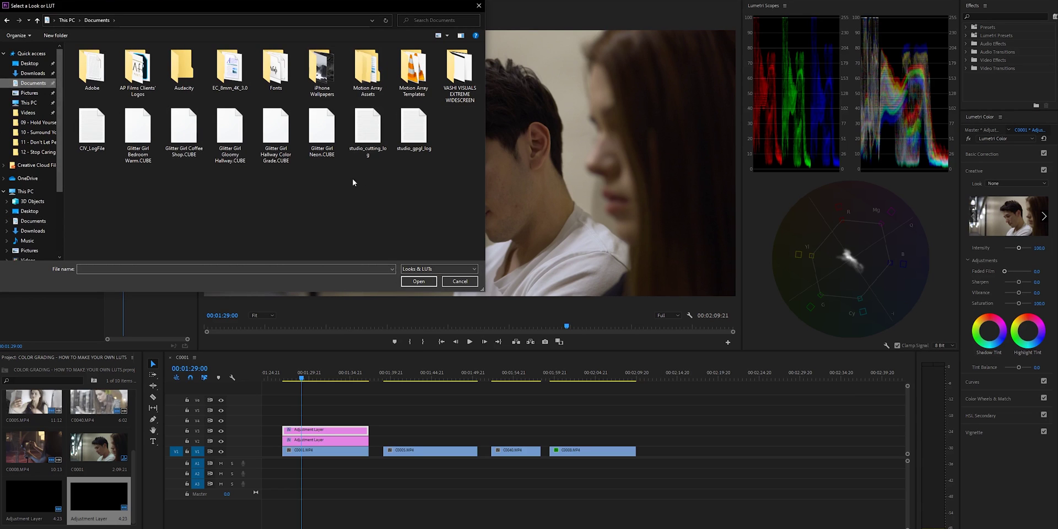
{"action": "left_click", "coordinate": [281, 160]}
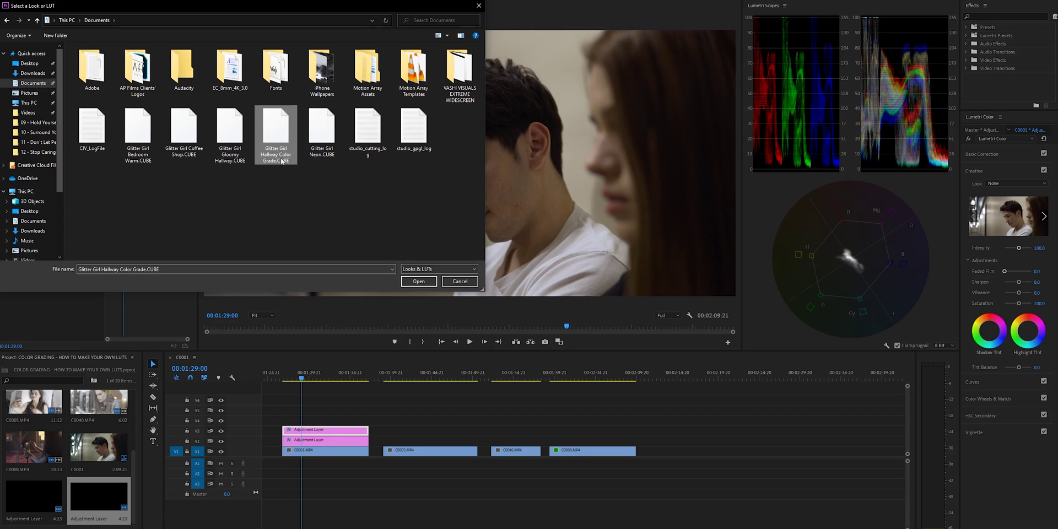
{"action": "left_click", "coordinate": [420, 281]}
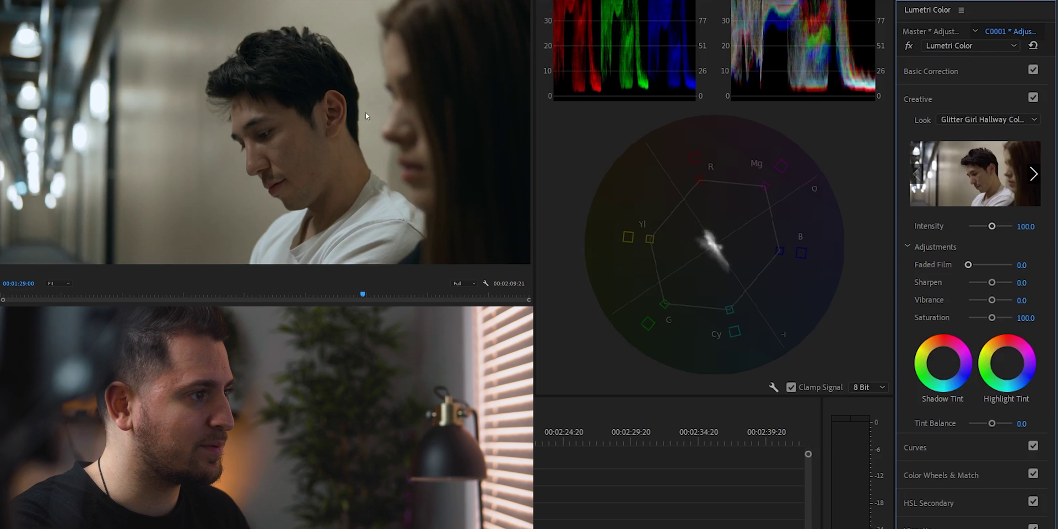